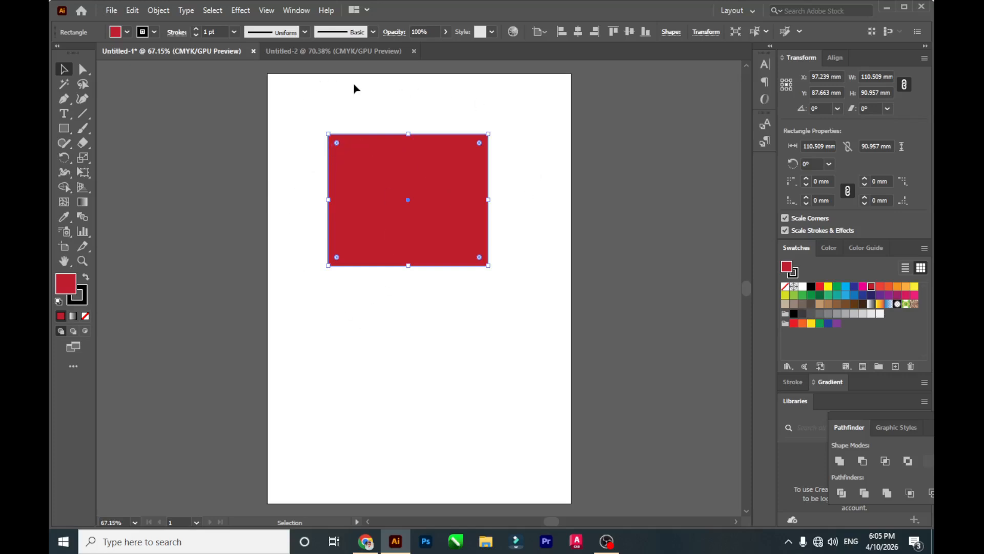
- Start a 3D Extrude & Bevel effect on the red rectangle and set its extrude depth to 101 pt
click(536, 200)
click(367, 189)
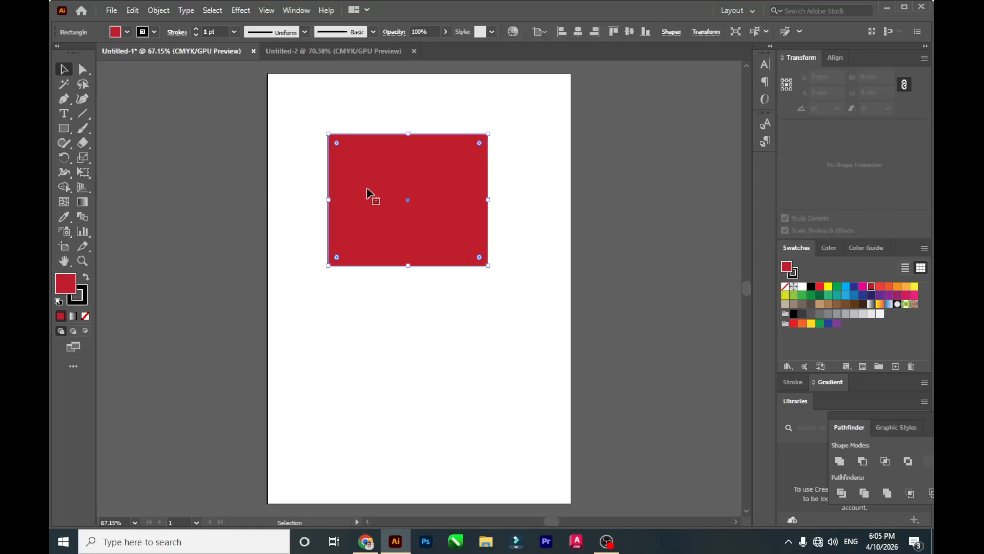
click(240, 10)
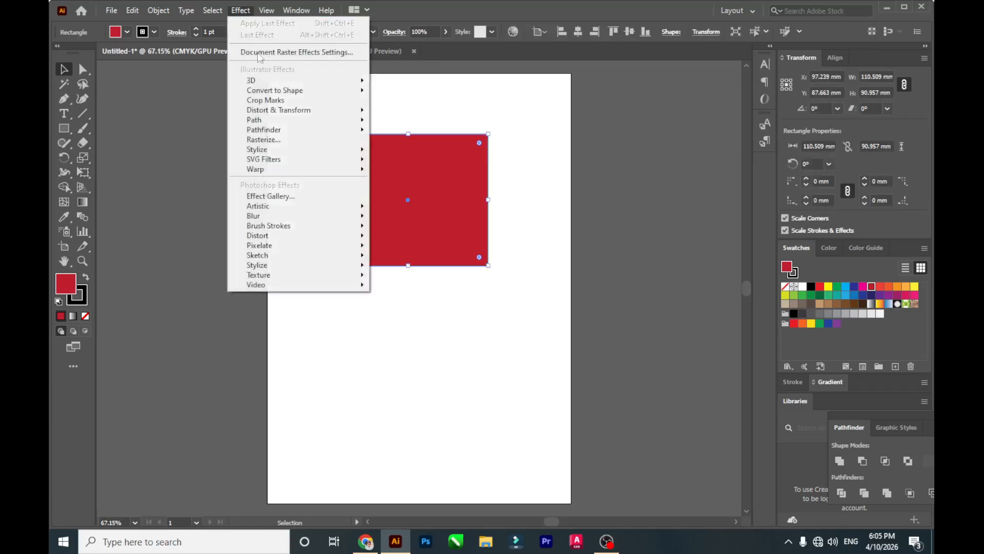
mouse_move(273, 83)
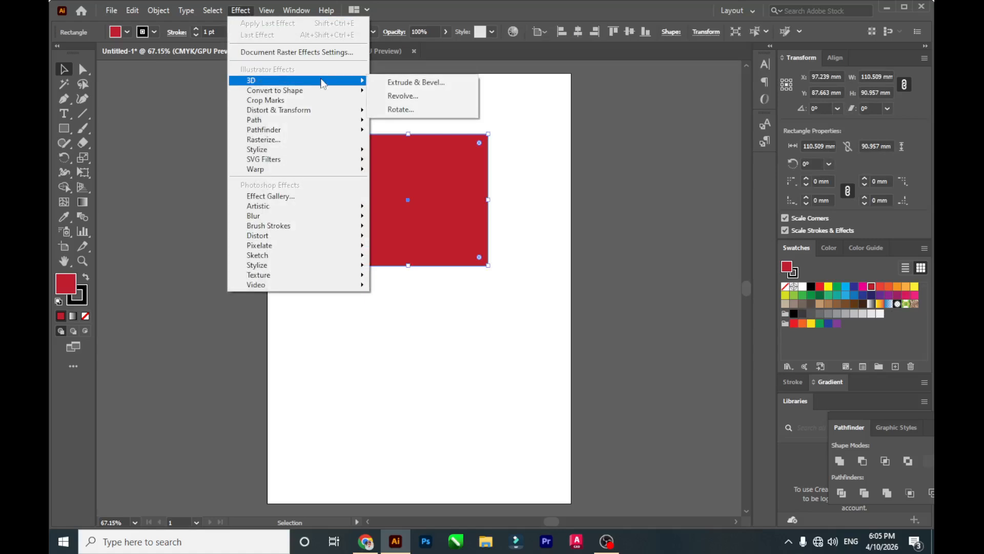
click(403, 84)
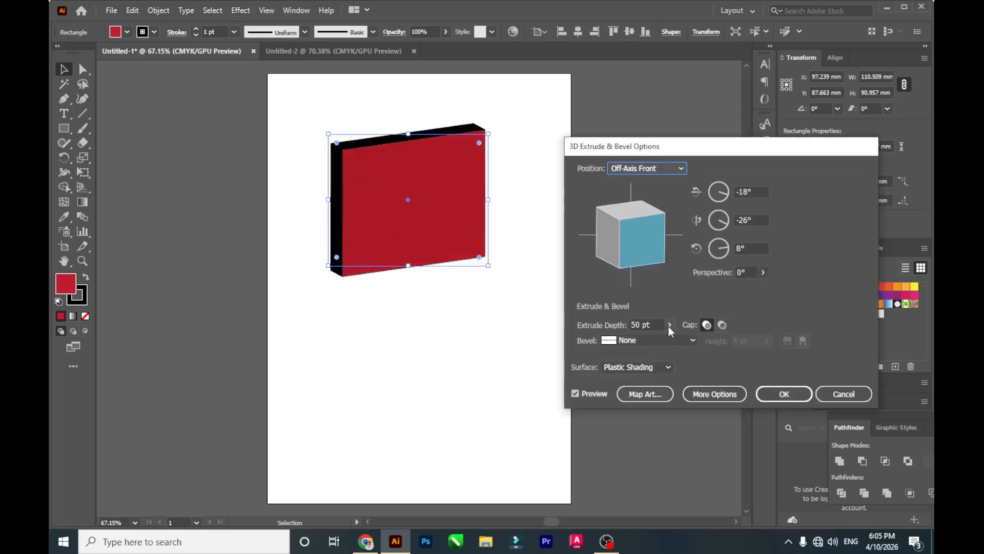
click(631, 325)
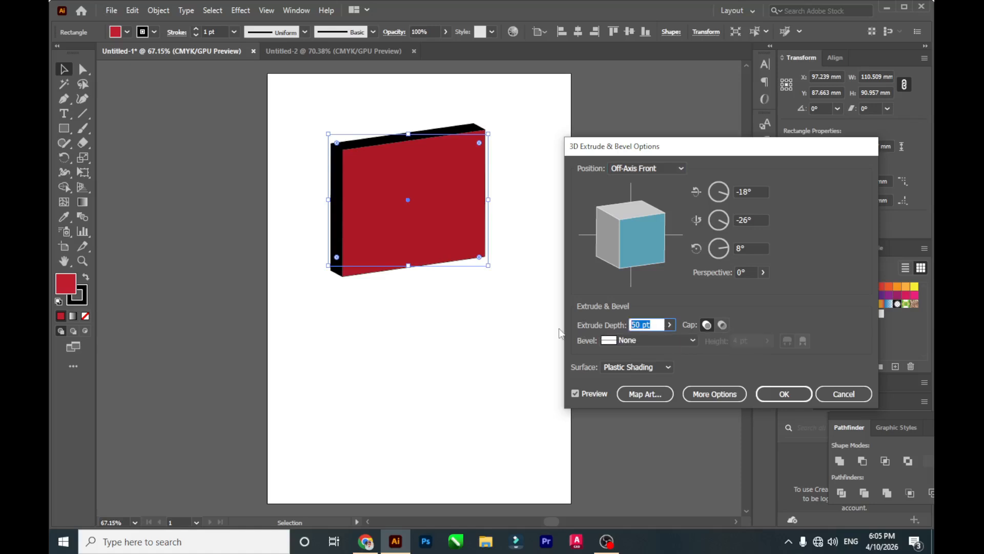
key(Up)
key(Up)
key(Up)
key(Up)
key(Up)
key(Up)
key(Up)
key(Up)
key(Up)
key(Up)
key(Up)
key(Up)
key(Up)
key(Up)
key(Up)
key(Up)
key(Up)
key(Up)
key(Up)
key(Up)
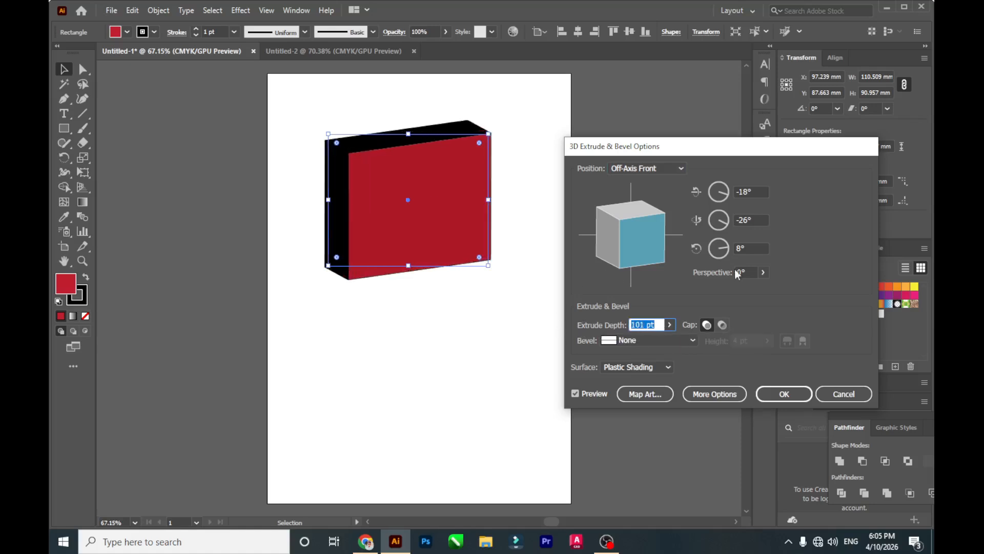
- Rotate the extruded rectangle to about -8°, -15° and 5°, and apply the effect with the No Shading surface
drag(629, 230, 650, 242)
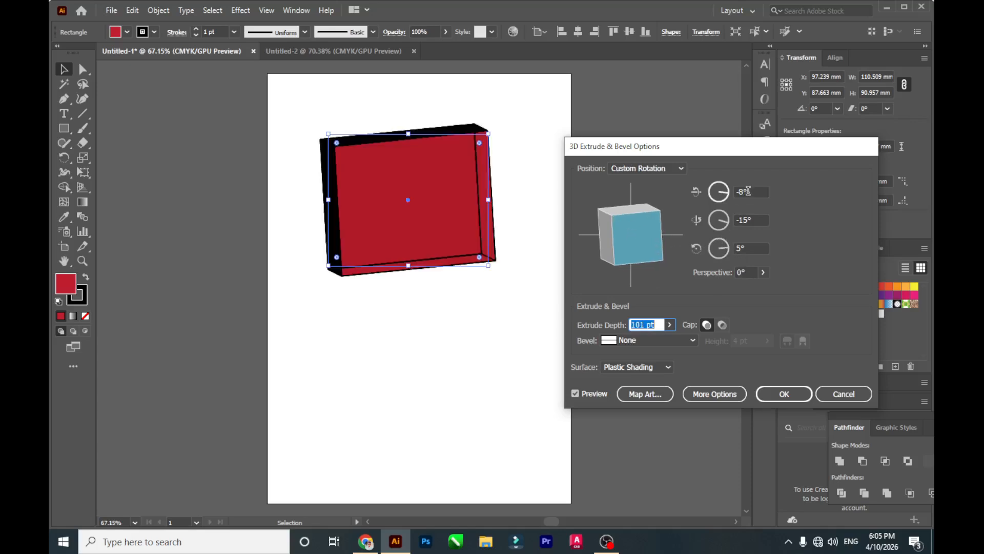
click(753, 193)
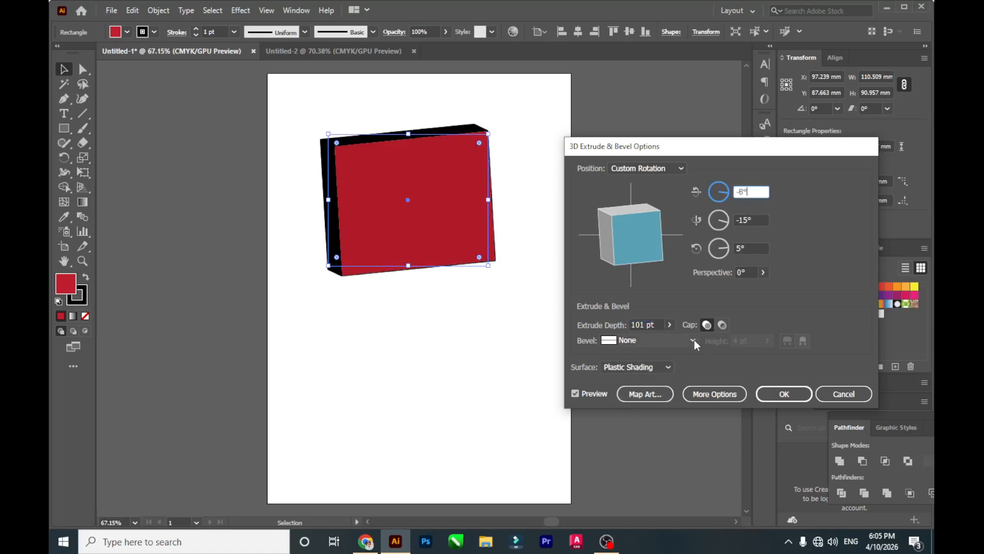
click(667, 369)
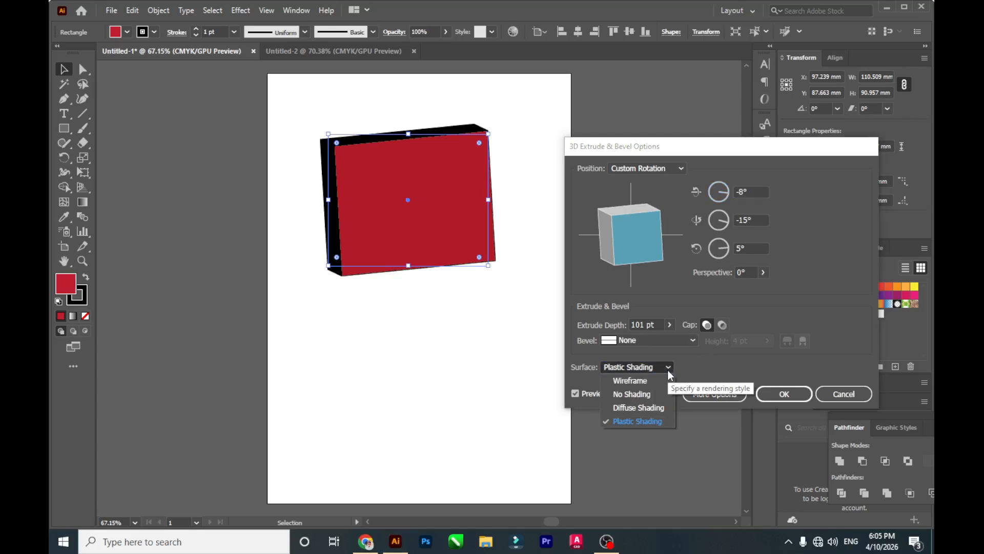
click(655, 381)
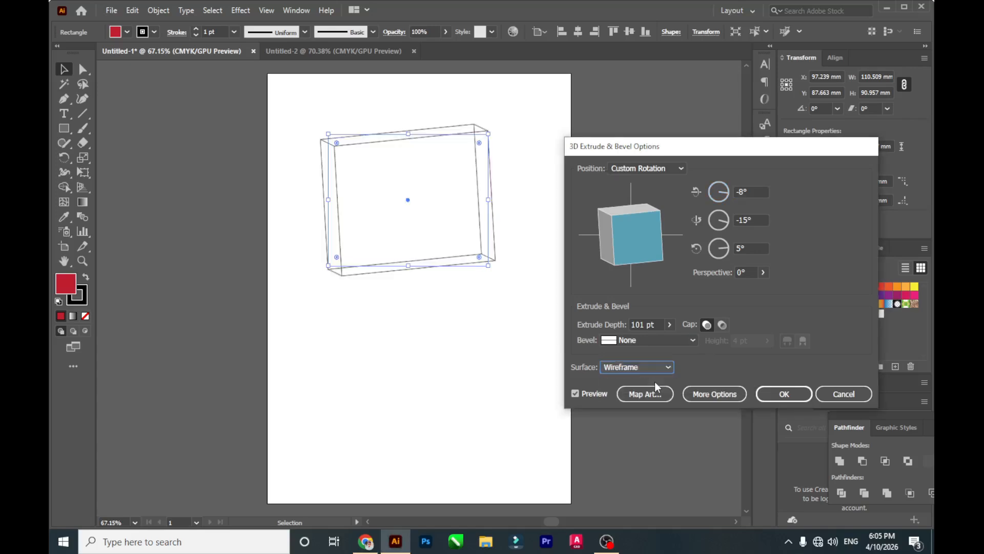
click(665, 367)
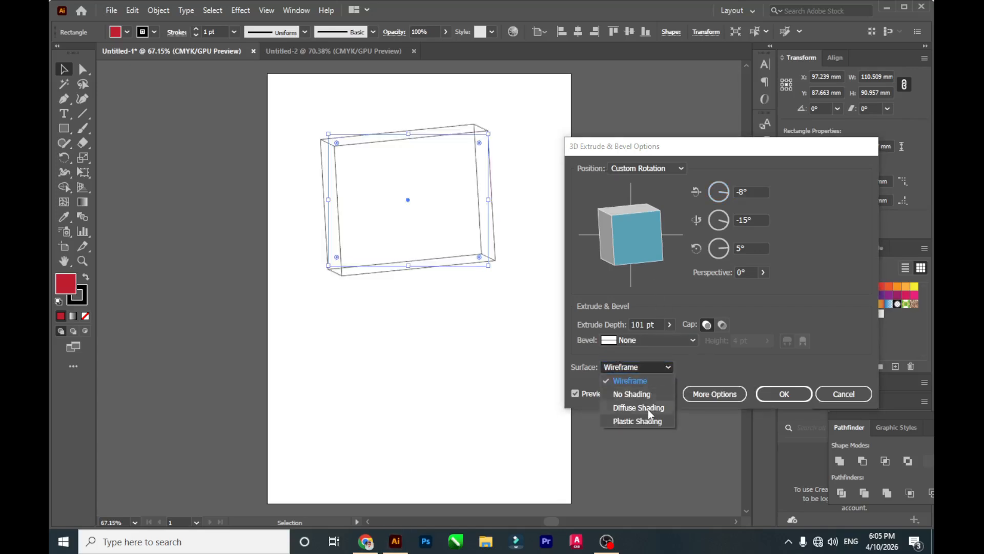
click(651, 393)
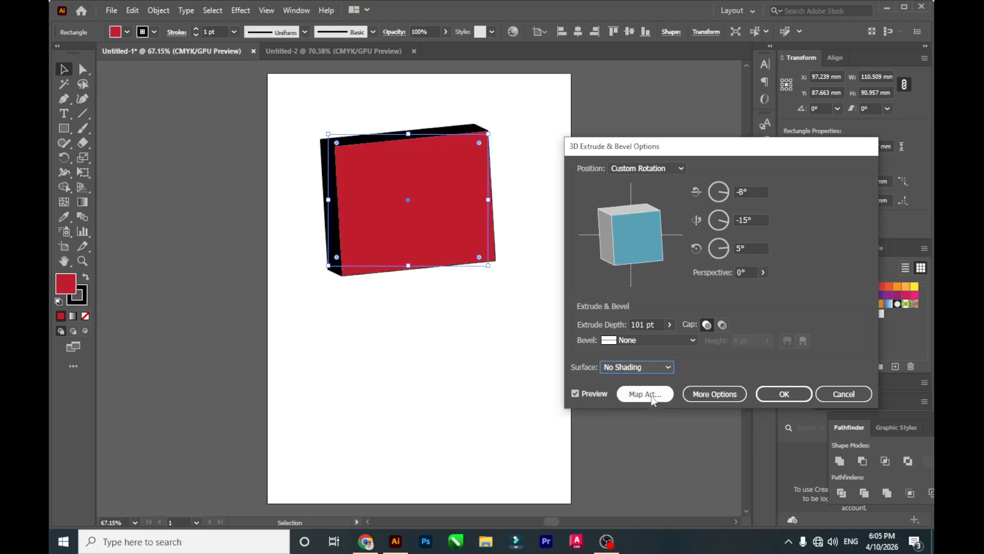
click(766, 398)
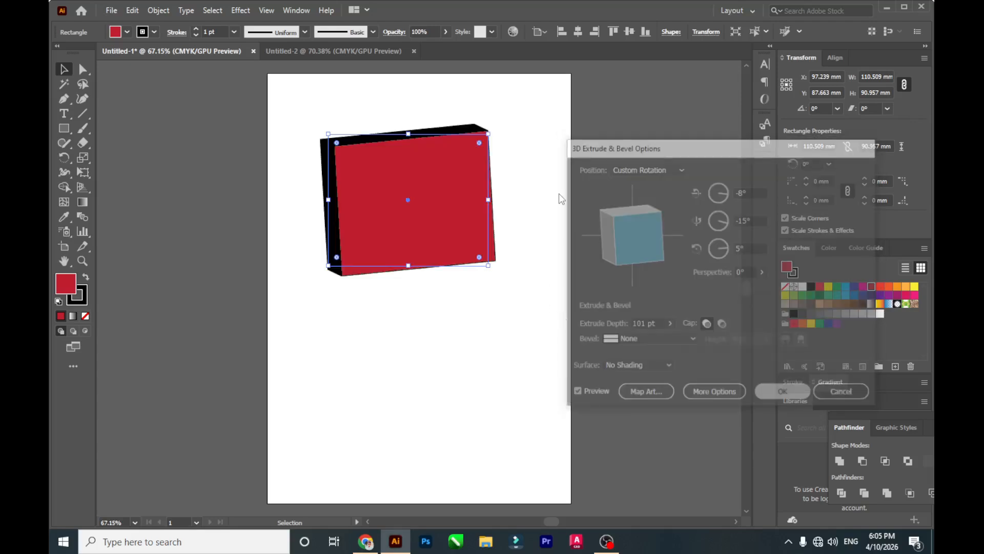
click(524, 247)
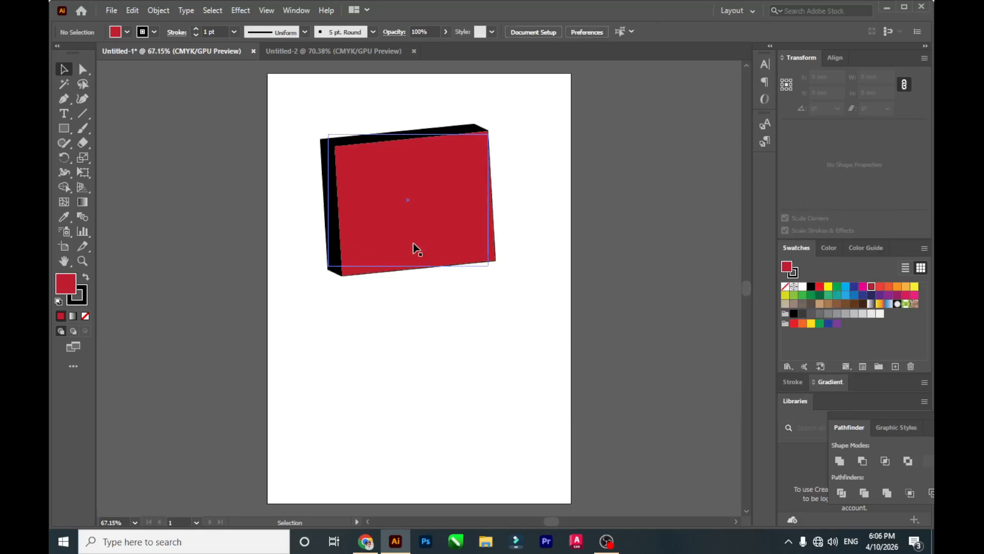
click(395, 257)
click(409, 367)
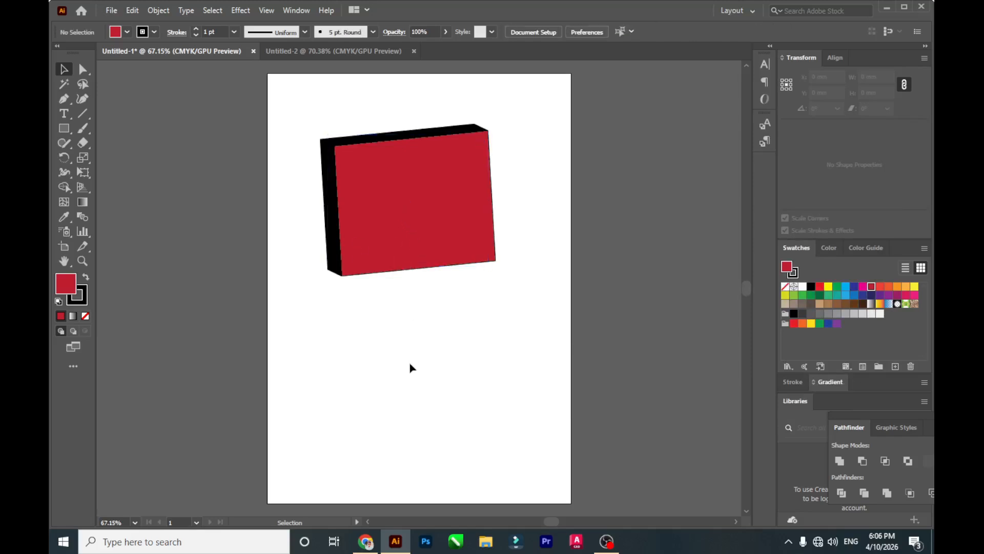
- Draw a circle about 62 mm wide below the box, overlap its right half with a rectangle, and cut it to a semicircle with Minus Front
click(71, 132)
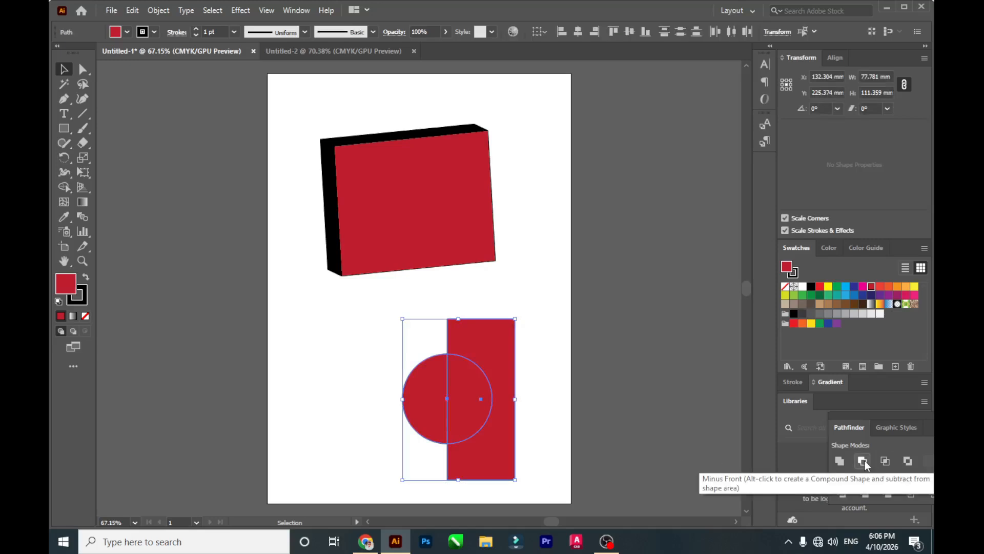
click(864, 462)
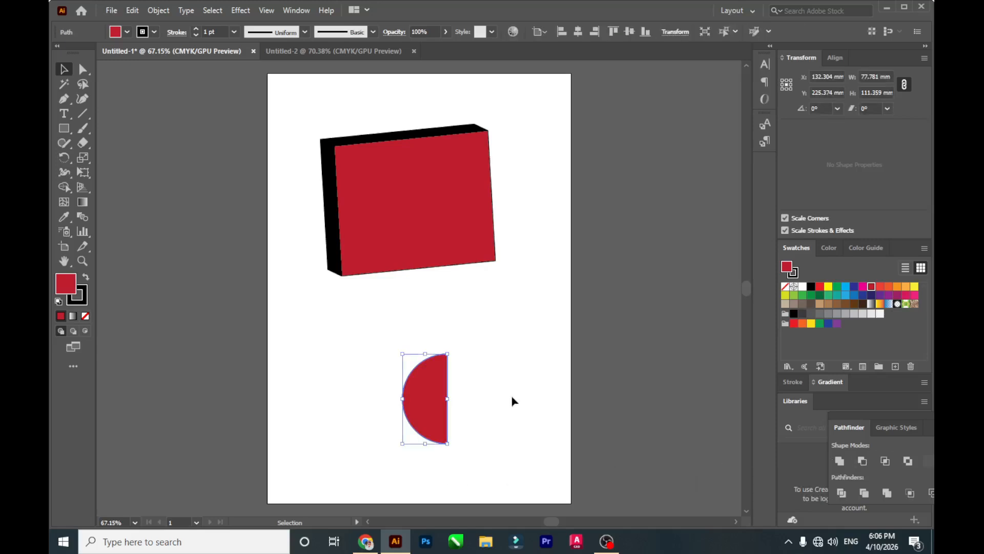
click(493, 426)
- Apply a 3D Revolve effect to the semicircle with a custom rotation of about -17°, -19° and 6°
click(435, 415)
click(241, 10)
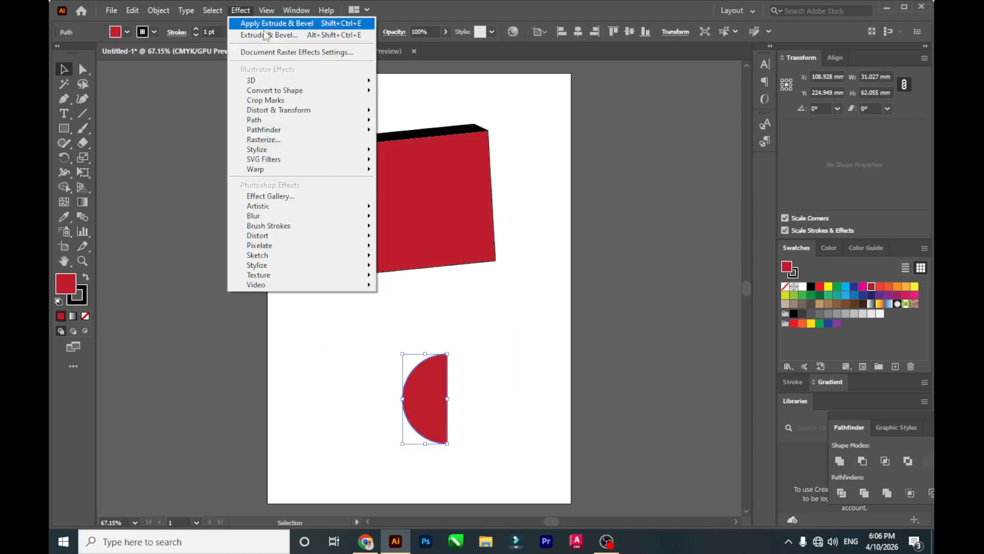
mouse_move(371, 81)
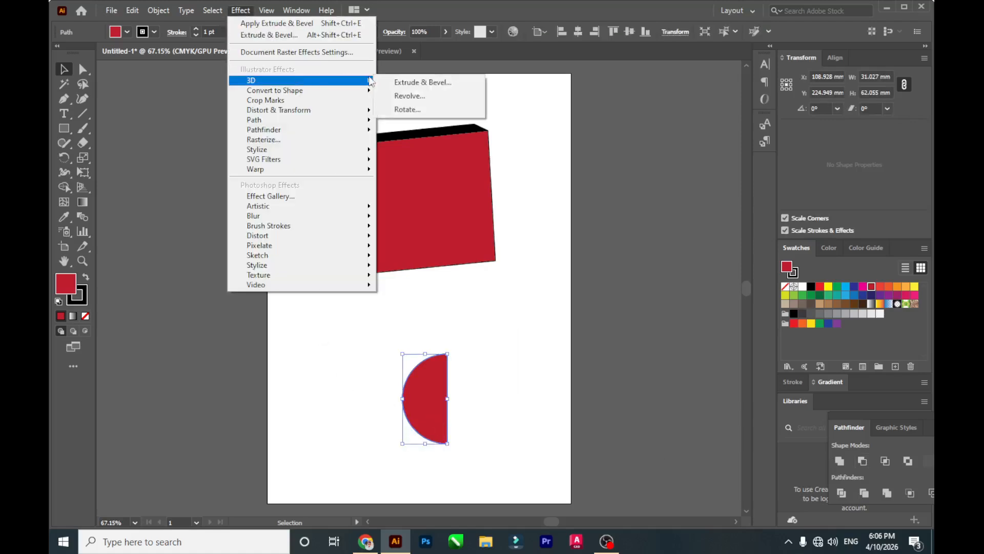
click(431, 99)
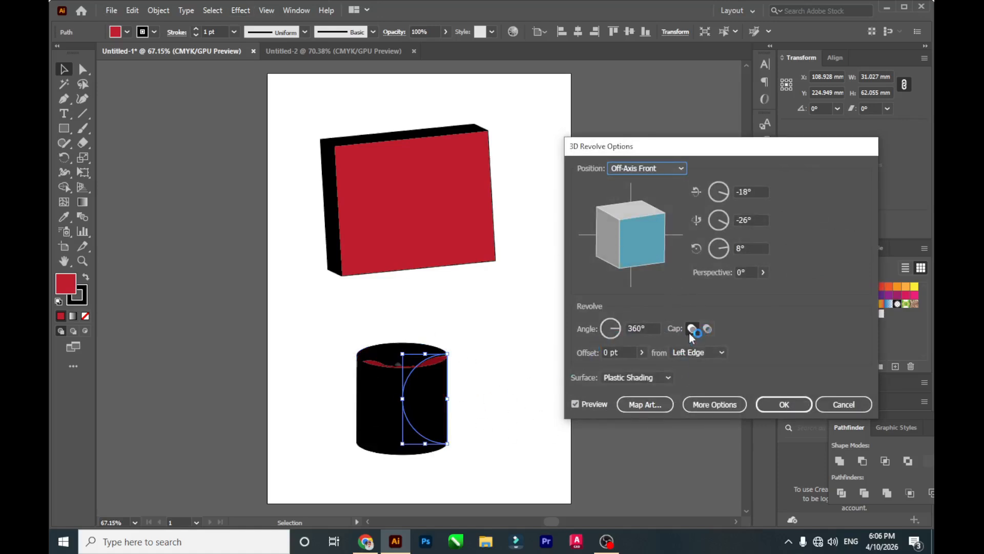
click(707, 330)
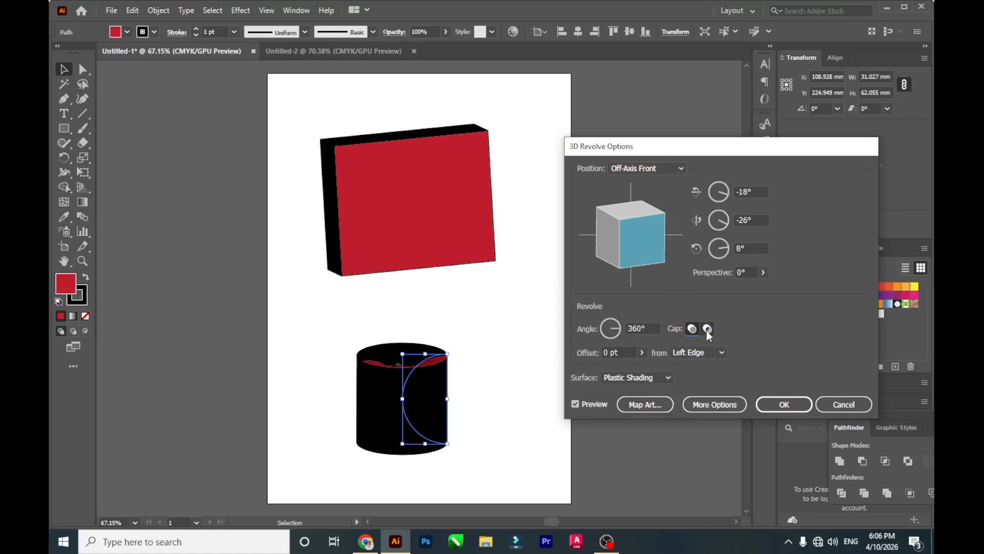
click(708, 329)
drag(628, 235, 625, 246)
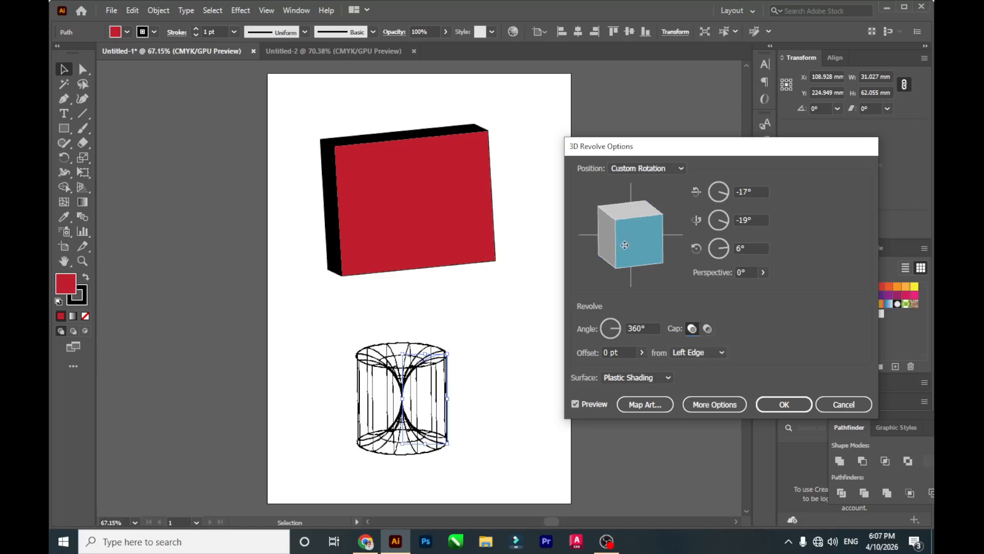
click(798, 408)
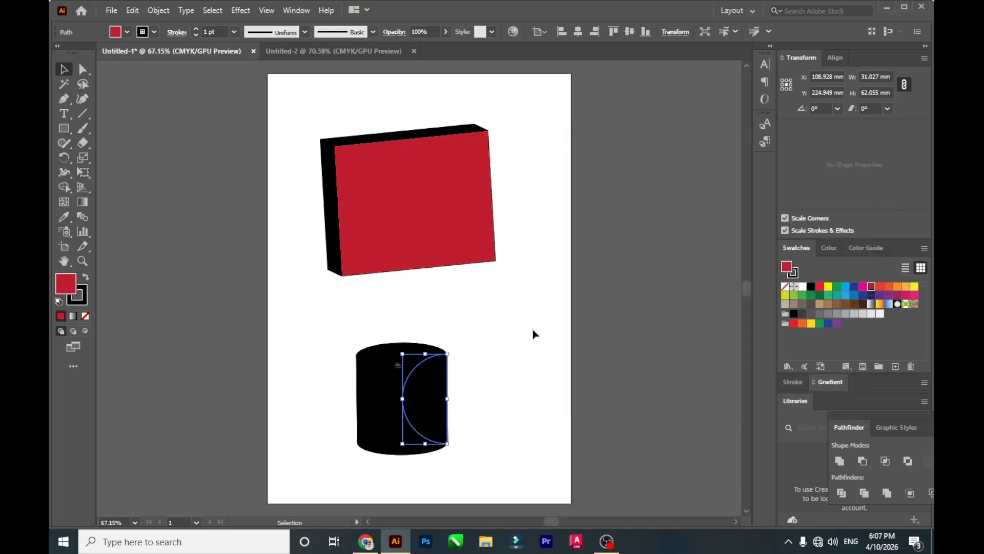
click(534, 339)
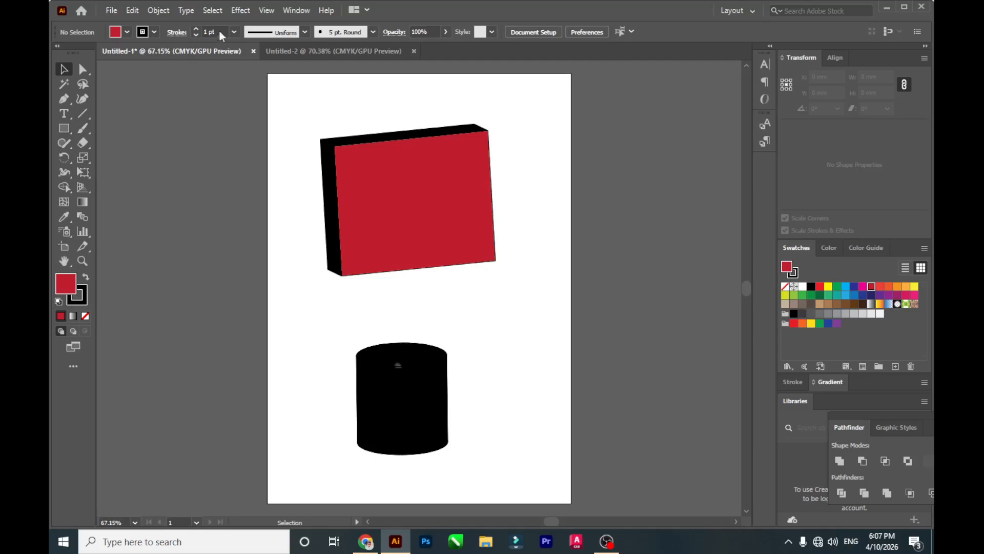
- Draw a rectangle about 103 by 98 mm across the artboard's right edge and apply a 3D Rotate effect with 20° perspective
click(64, 128)
mouse_move(545, 179)
mouse_down()
mouse_move(547, 210)
mouse_move(672, 355)
mouse_move(695, 320)
mouse_up()
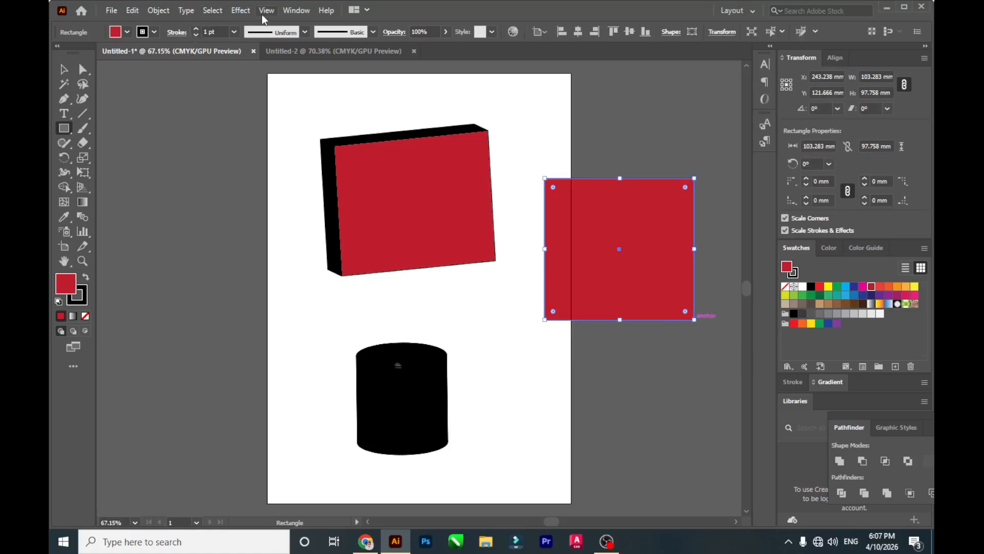
click(242, 12)
mouse_move(280, 82)
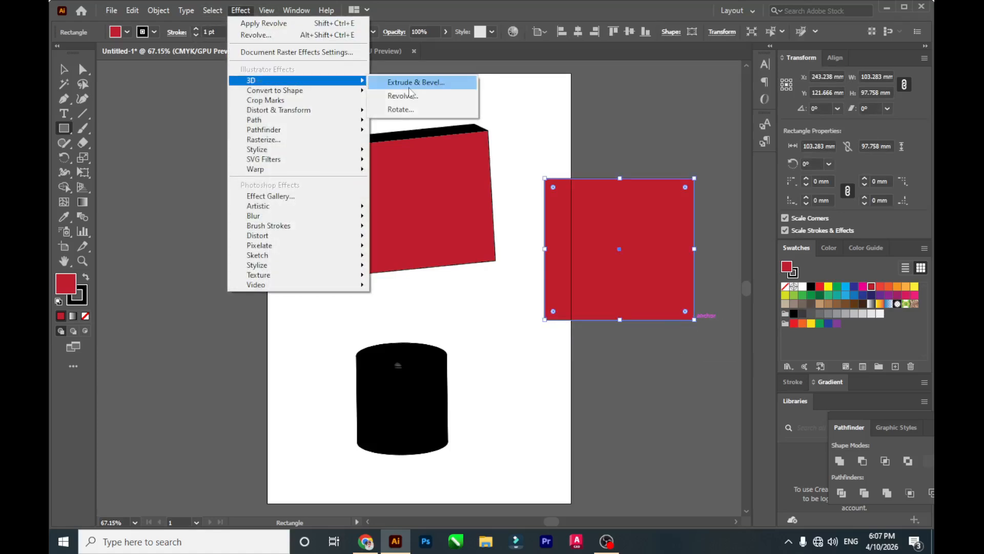
click(424, 111)
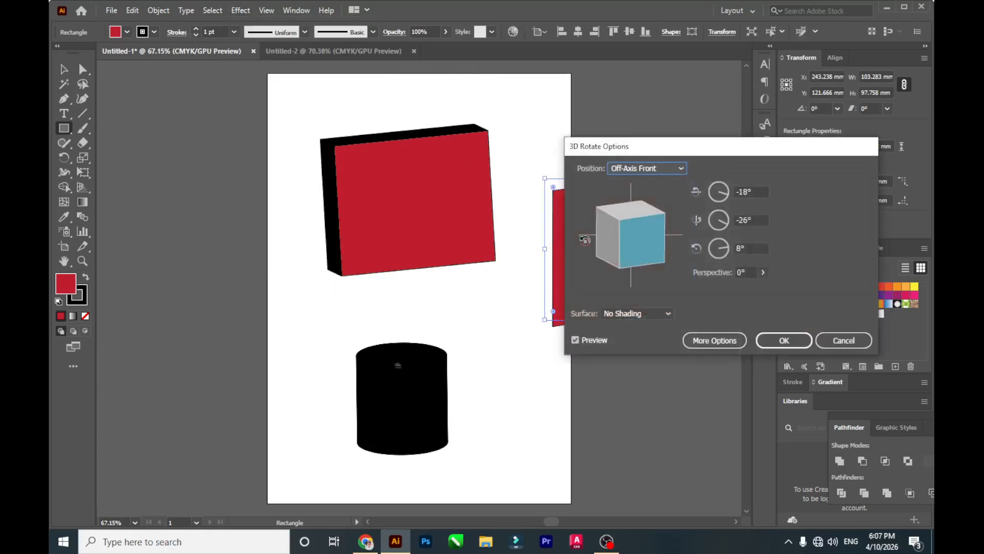
drag(634, 150, 246, 148)
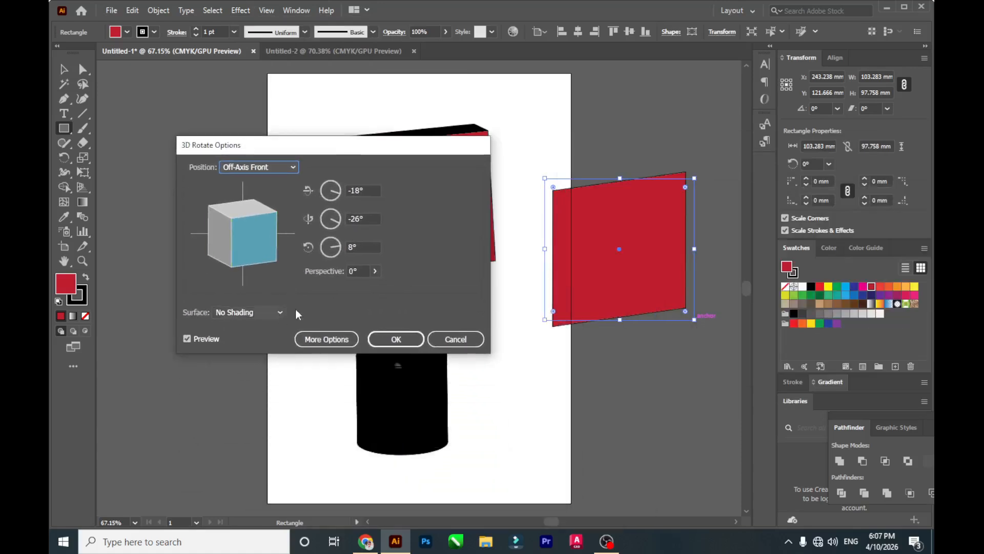
click(363, 271)
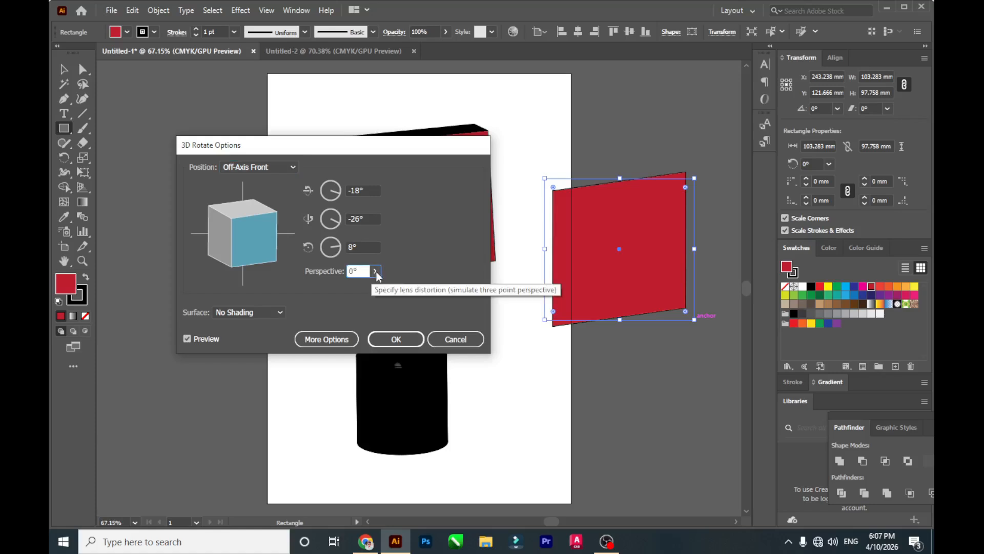
key(BackSpace)
key(BackSpace)
text(20)
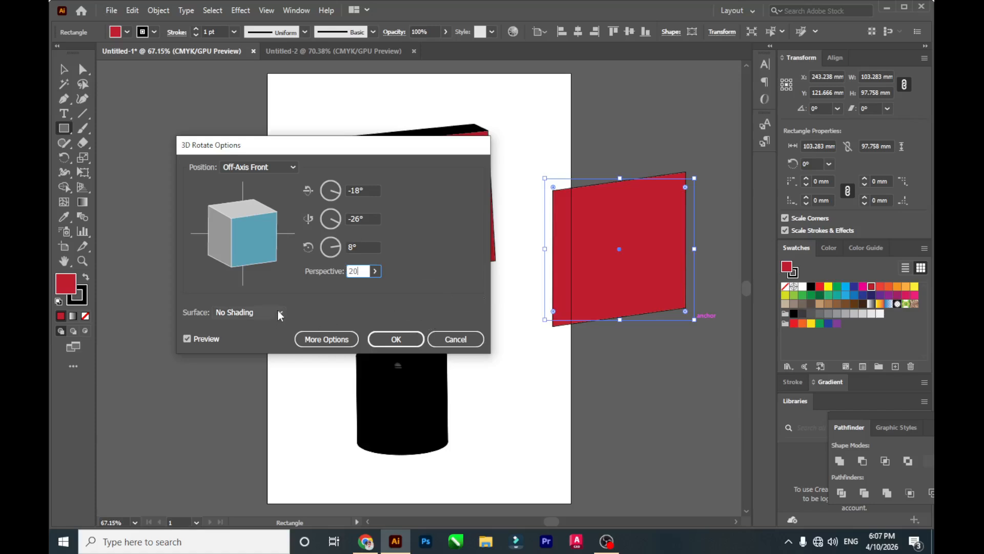
key(Tab)
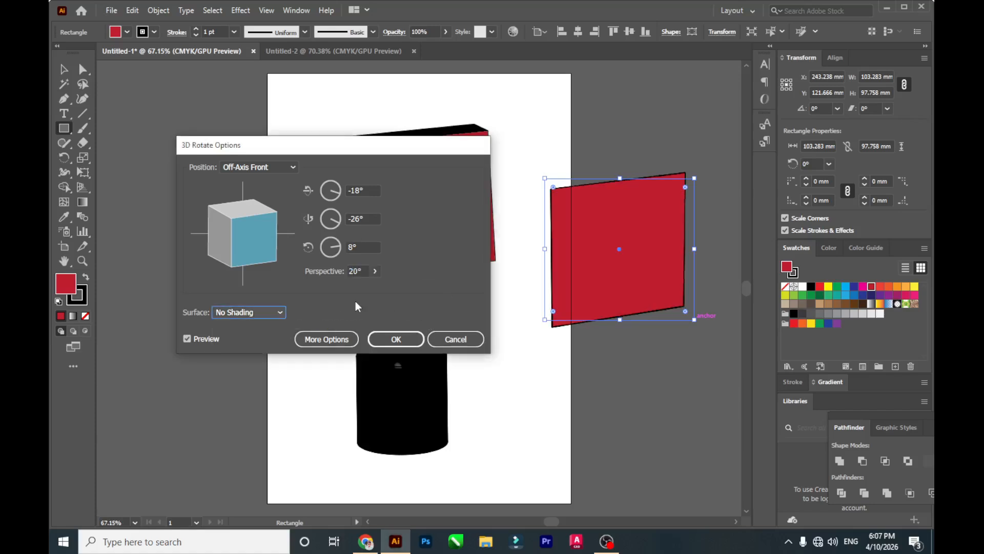
click(397, 339)
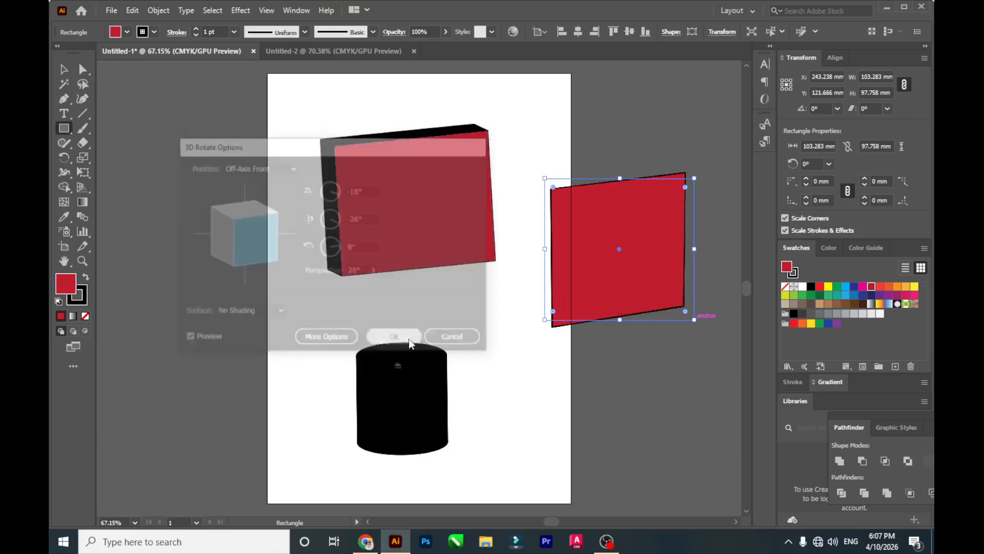
click(500, 338)
key(Escape)
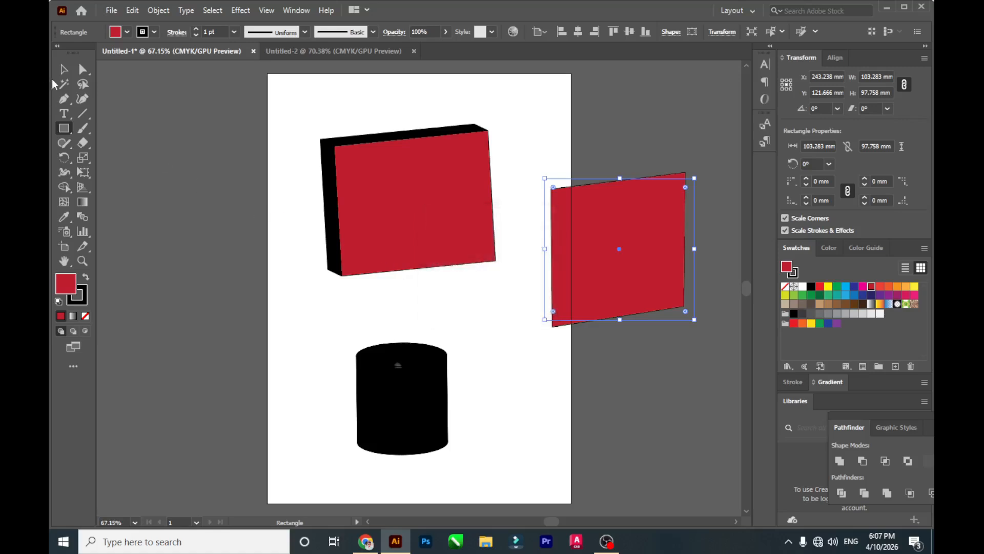
click(64, 68)
click(416, 241)
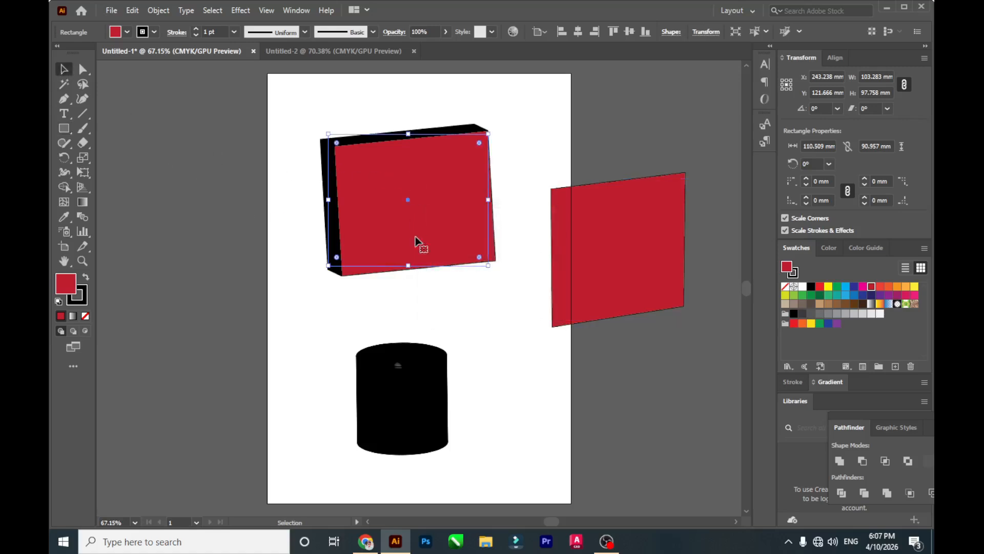
click(433, 362)
click(580, 266)
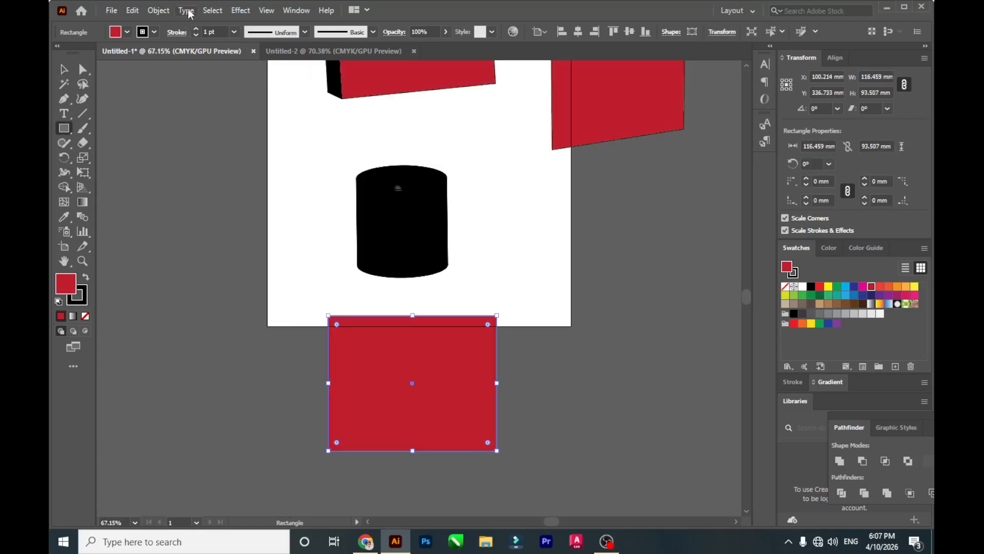
- Convert the red rectangle to a Rounded Rectangle with 6.35 mm extra width and height and 3.175 mm corner radius, and undo it after checking the corner
click(241, 10)
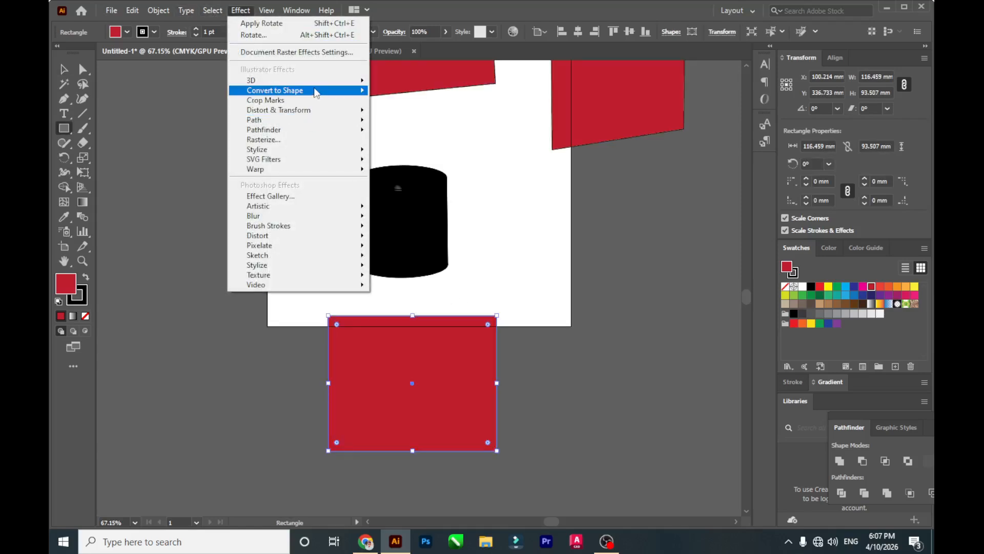
mouse_move(315, 92)
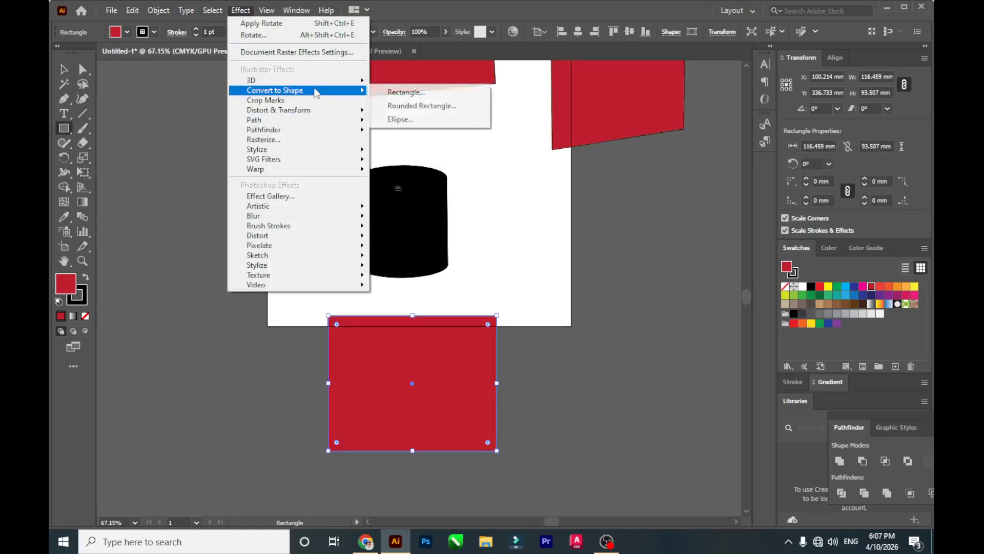
click(423, 106)
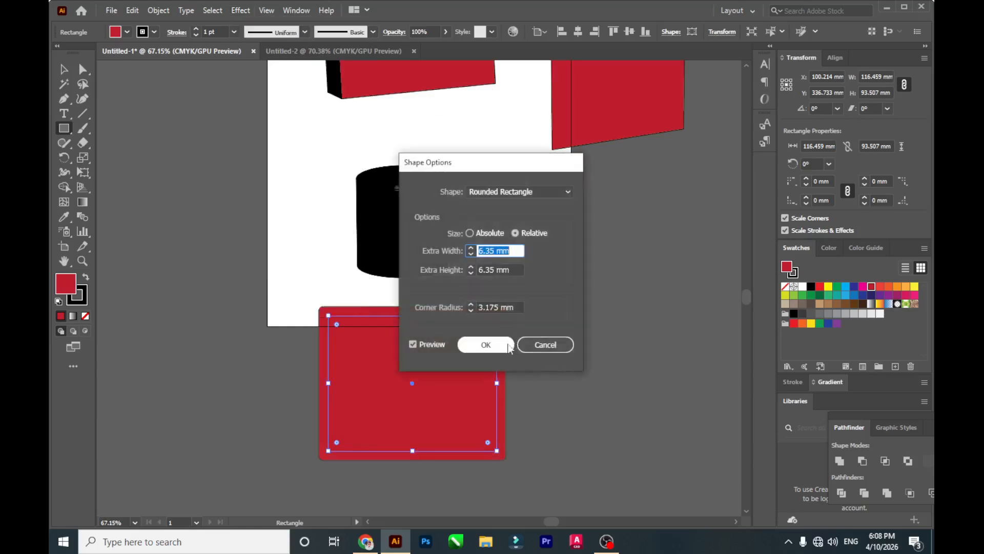
click(498, 346)
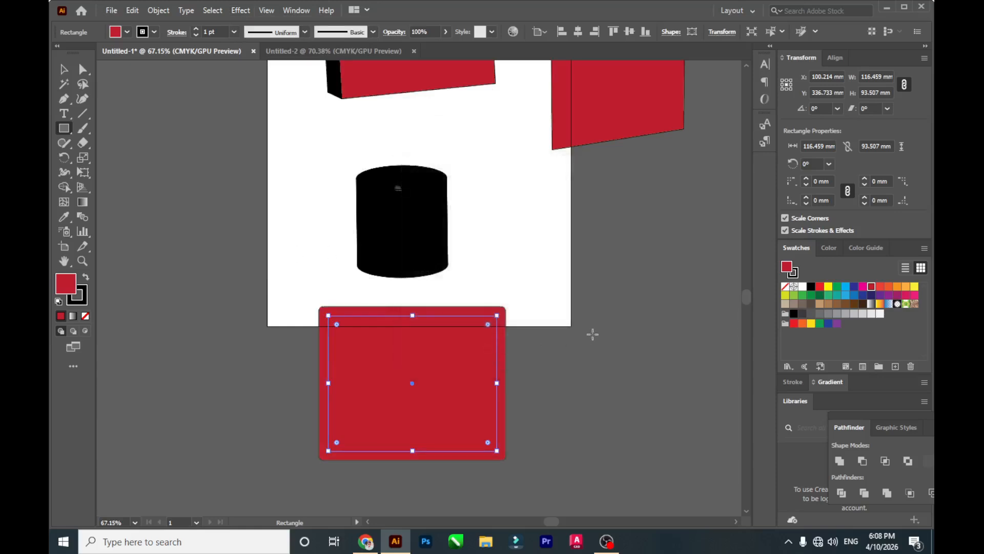
click(64, 70)
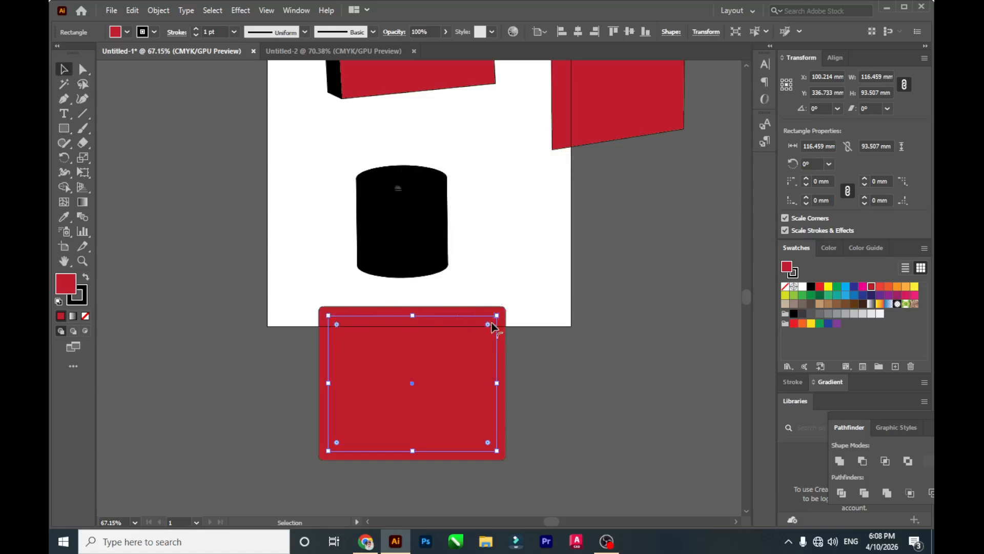
scroll(506, 319, up, 1)
scroll(506, 318, up, 2)
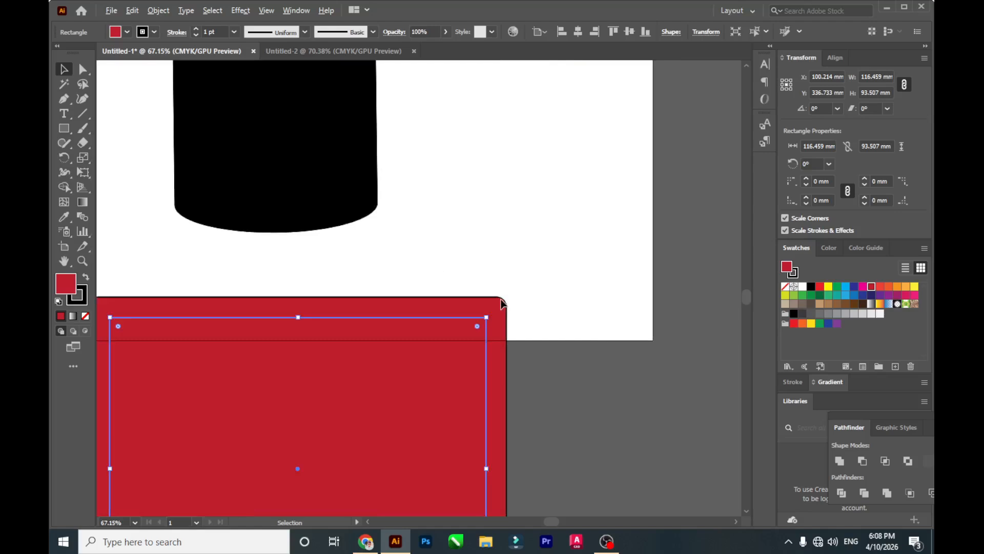
scroll(484, 309, down, 3)
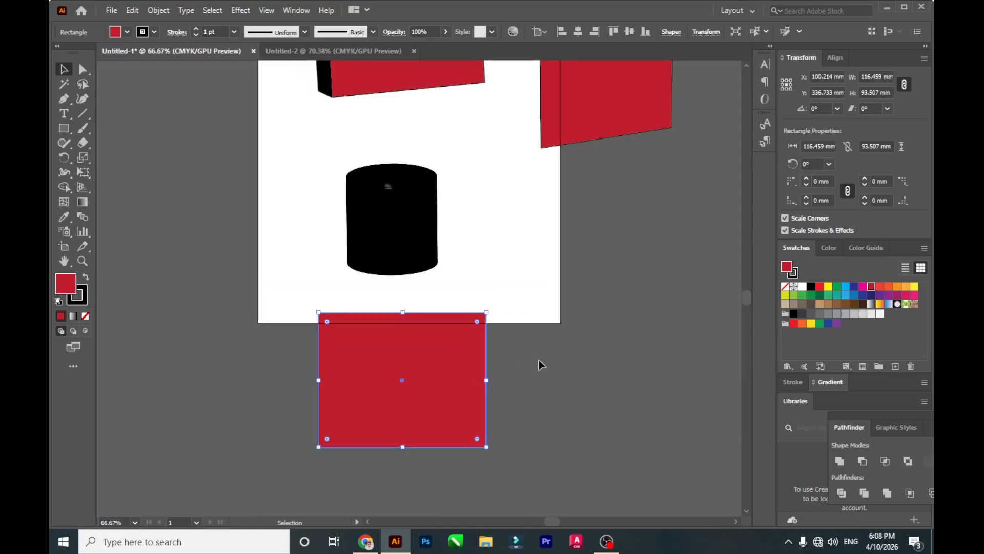
- Convert the red rectangle to an Ellipse with 6.35 mm extra width and height, and draw a rectangle about 177 by 108 mm below it
click(244, 12)
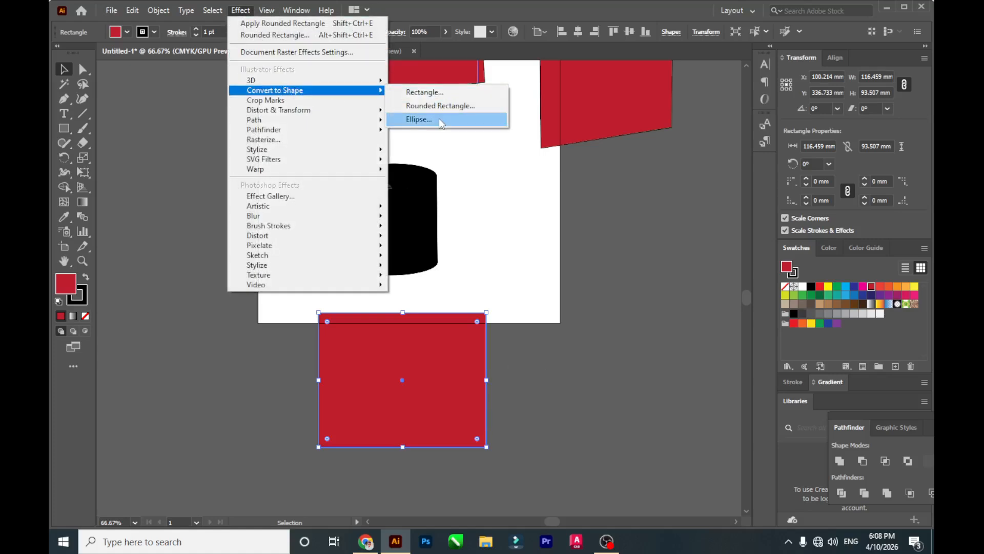
click(438, 119)
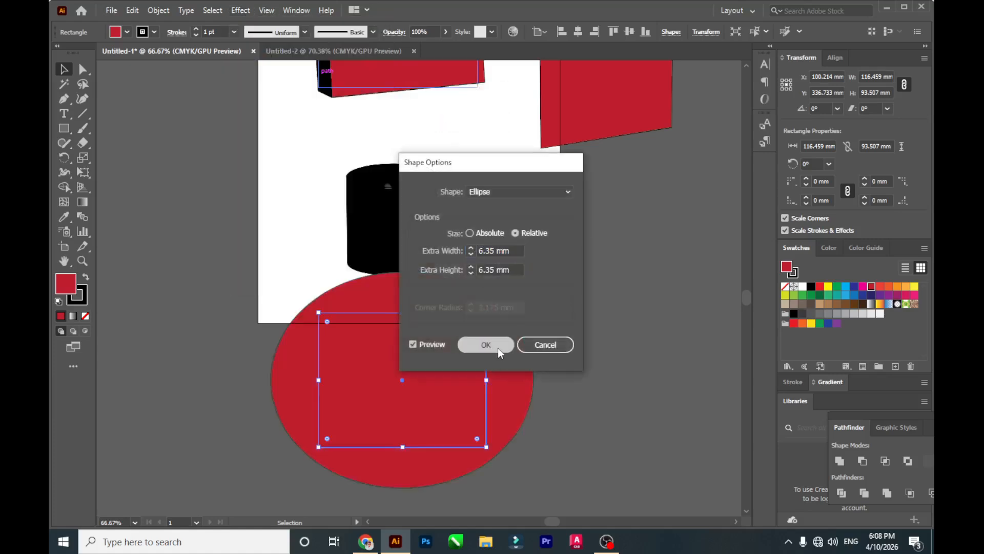
click(496, 346)
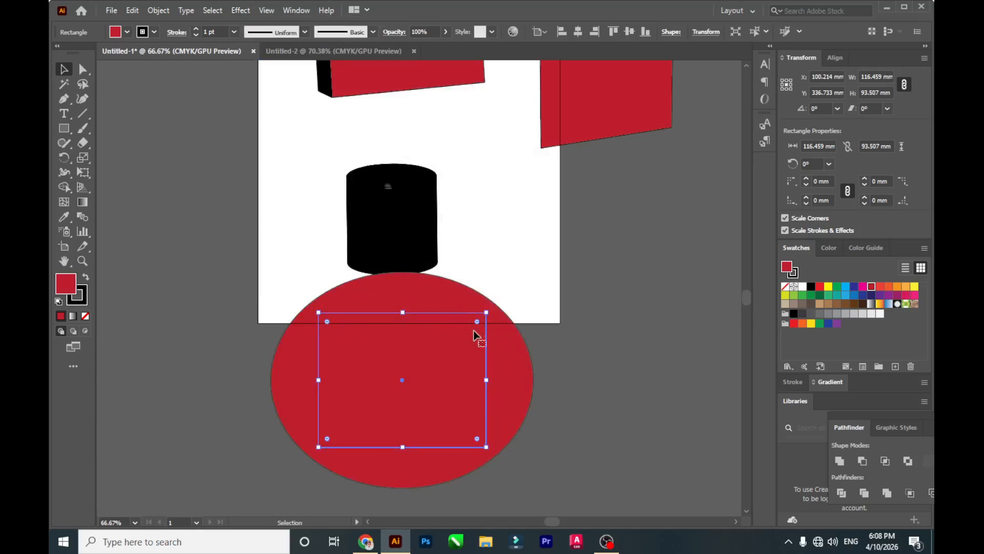
drag(419, 301, 400, 343)
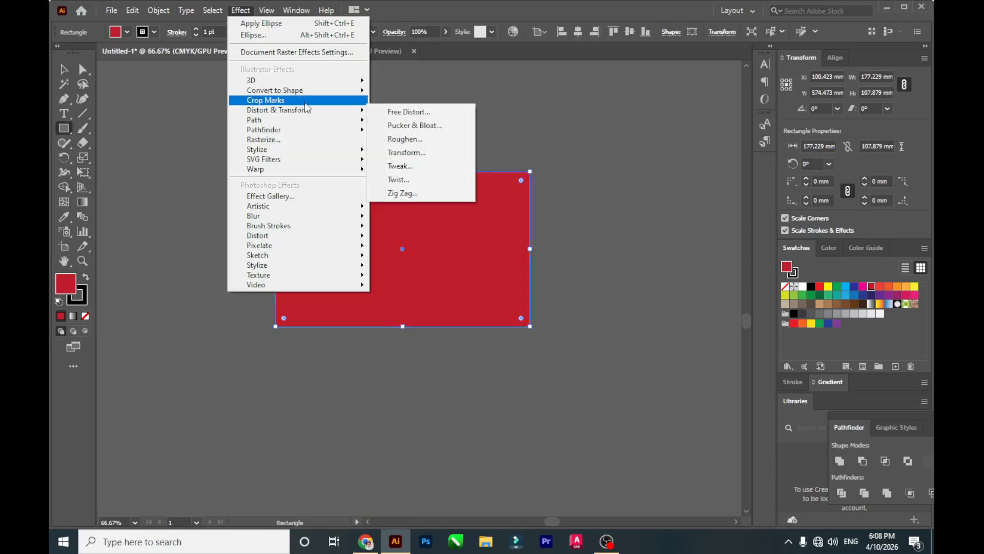
- Apply the Crop Marks effect to the new rectangle, examine the marks around its corners, and undo the effect
click(307, 101)
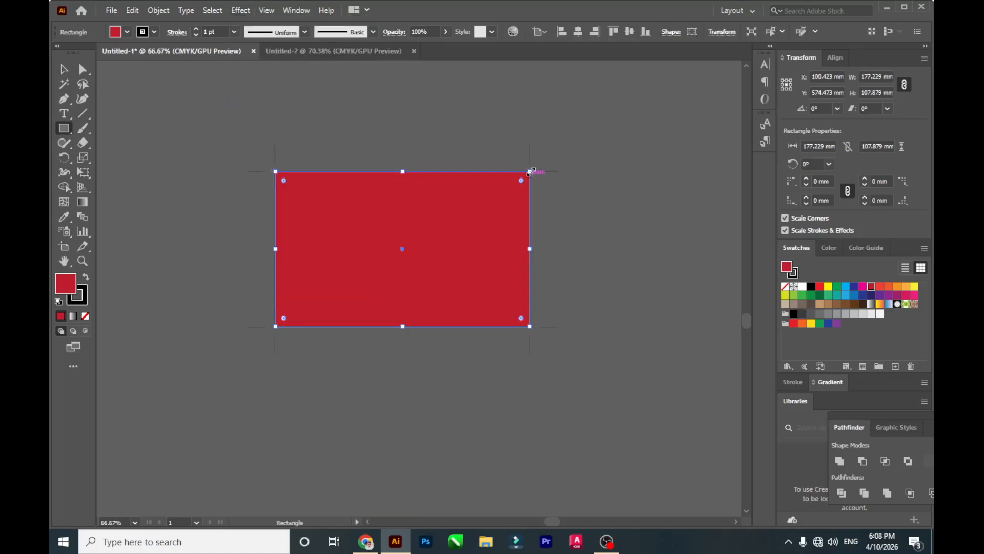
scroll(531, 164, up, 5)
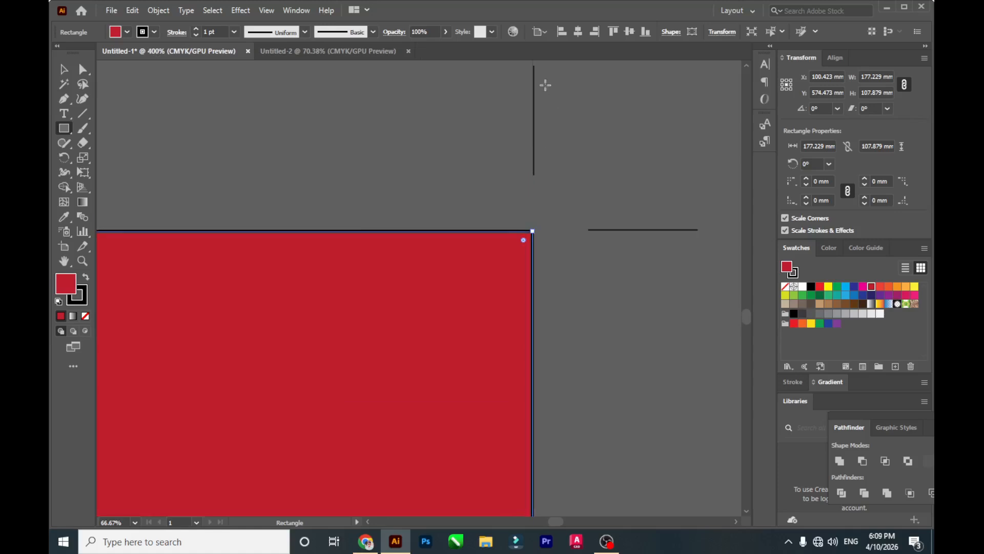
scroll(521, 196, down, 7)
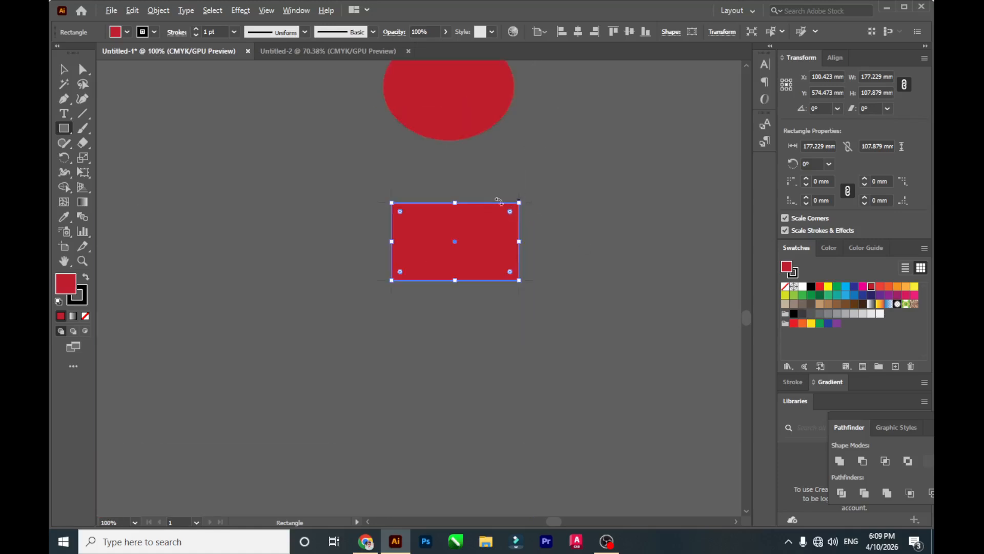
scroll(506, 196, up, 3)
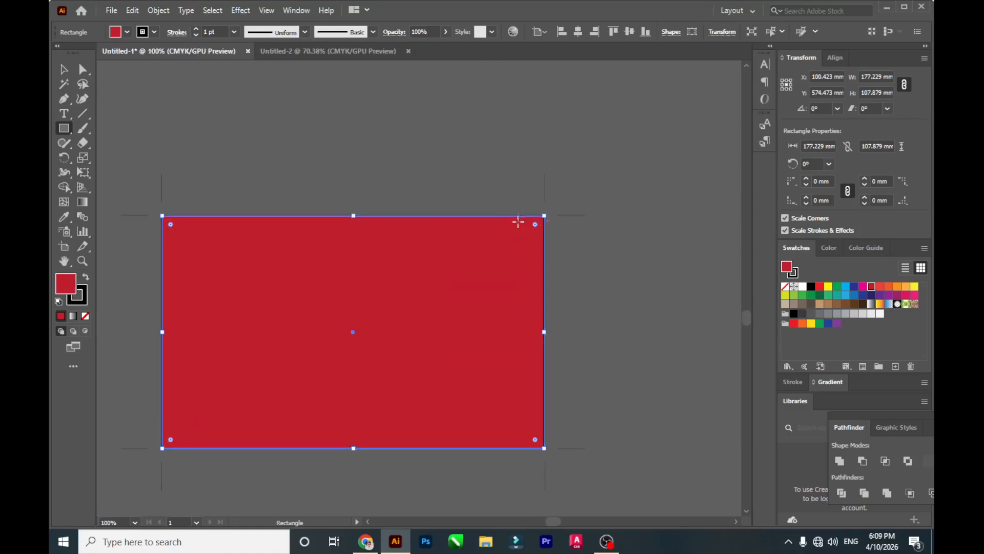
scroll(256, 169, down, 1)
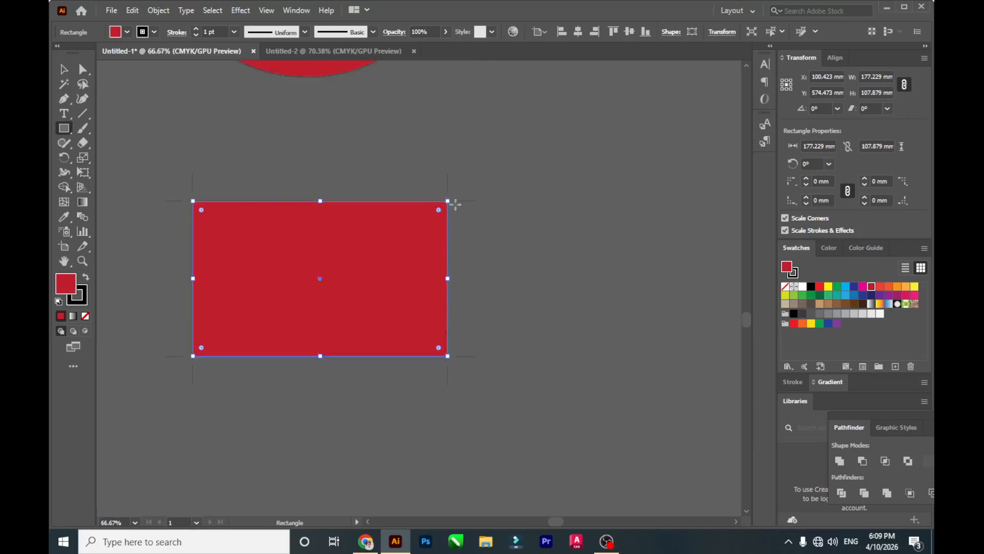
scroll(461, 195, up, 3)
scroll(417, 182, down, 3)
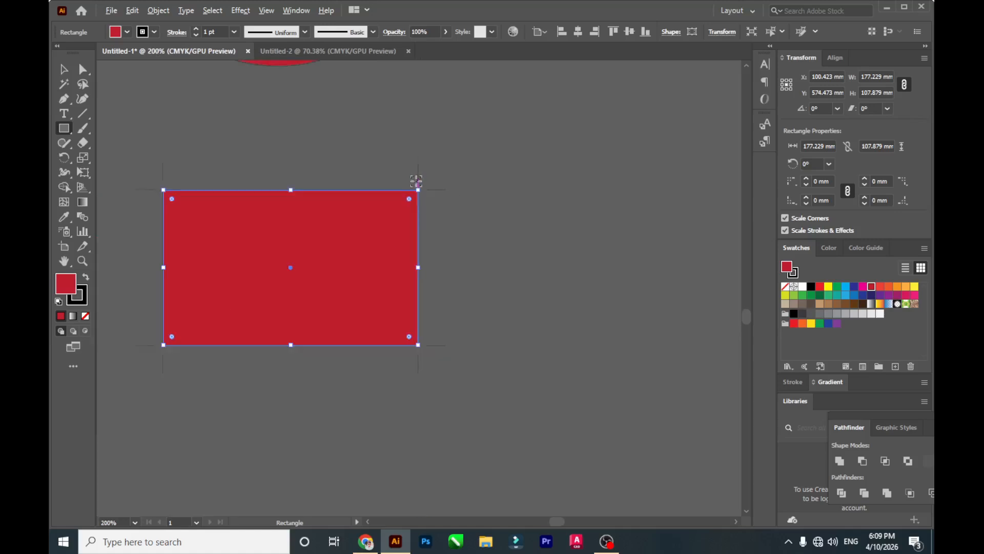
- Apply a Roughen effect to the rectangle with 8% relative size, detail 6/in and corner points, and undo it
click(241, 10)
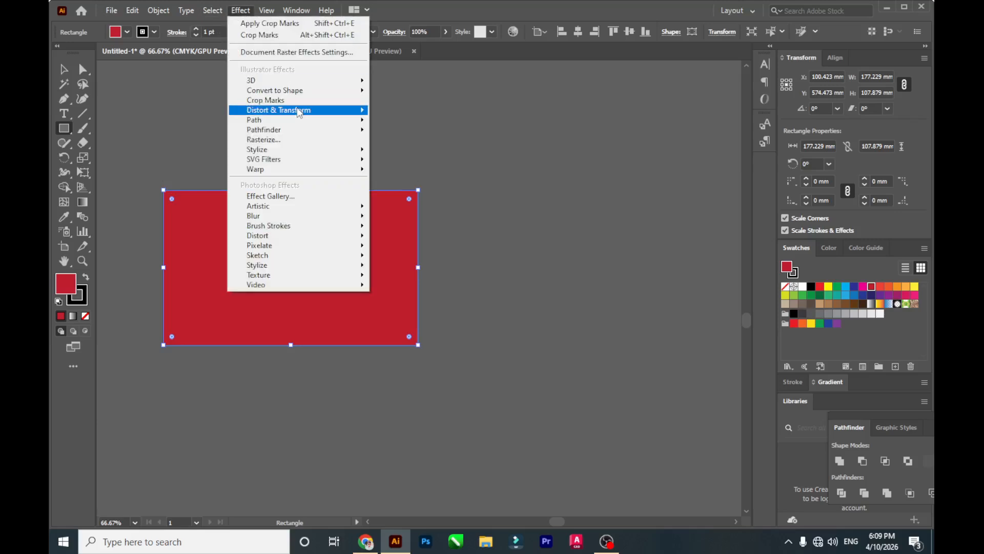
mouse_move(301, 118)
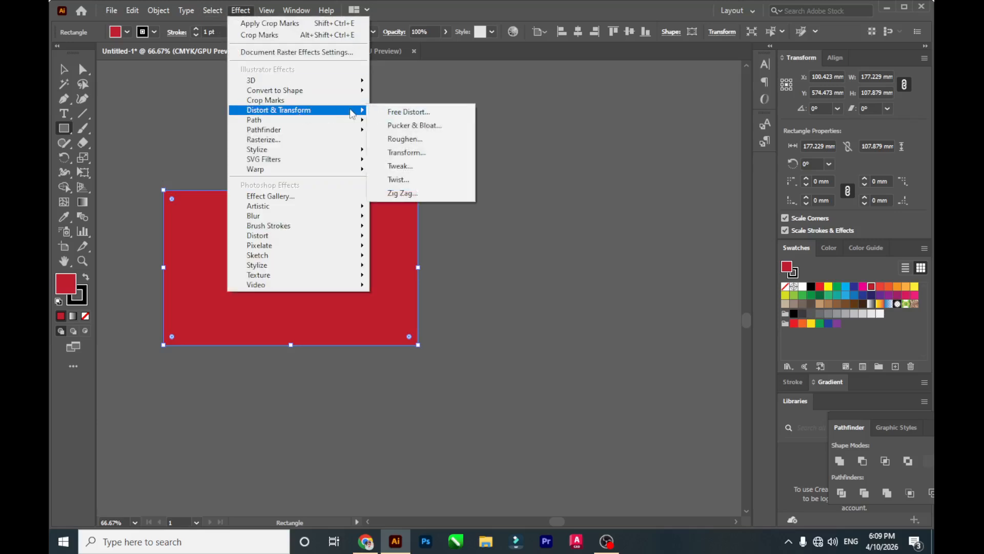
click(416, 127)
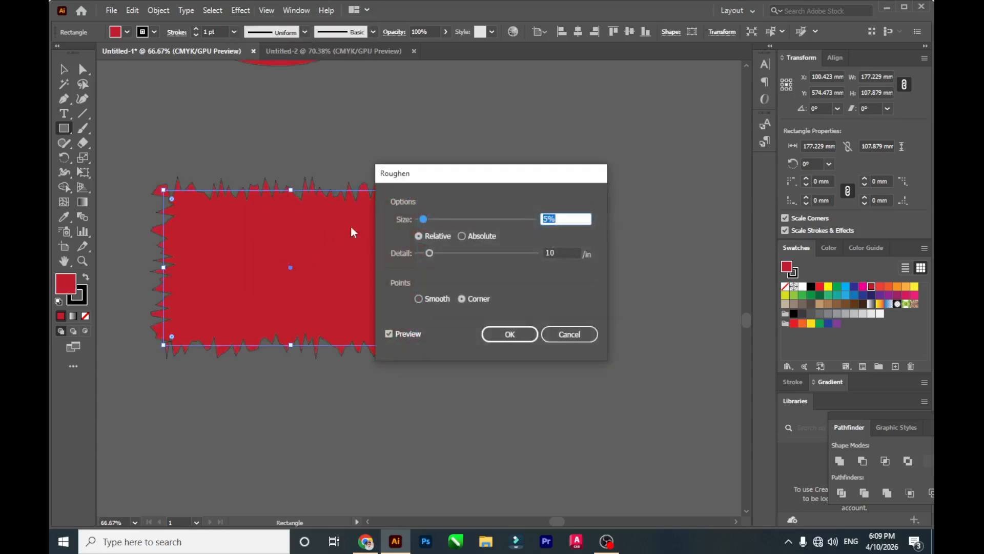
mouse_move(423, 219)
mouse_down()
mouse_move(445, 221)
mouse_move(427, 219)
mouse_up()
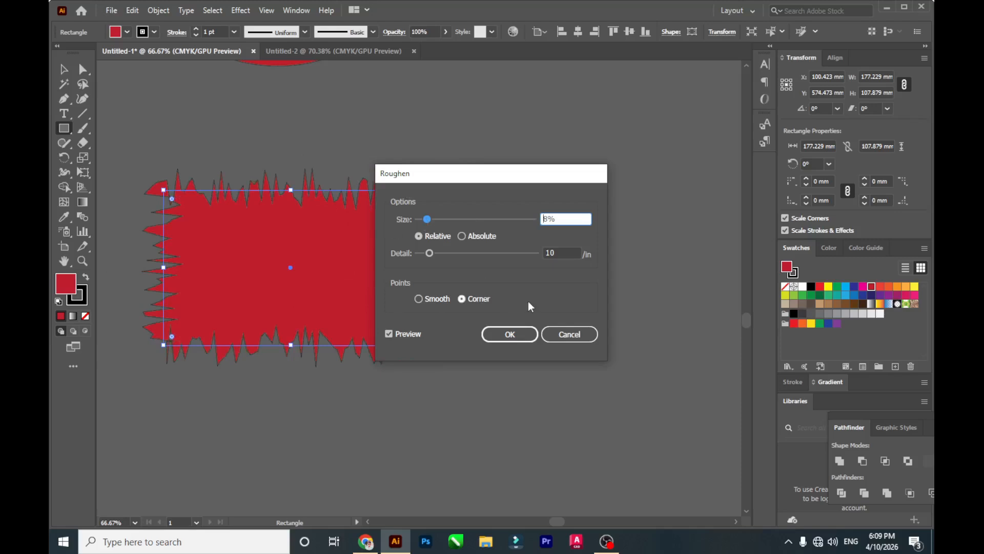
drag(430, 255, 427, 255)
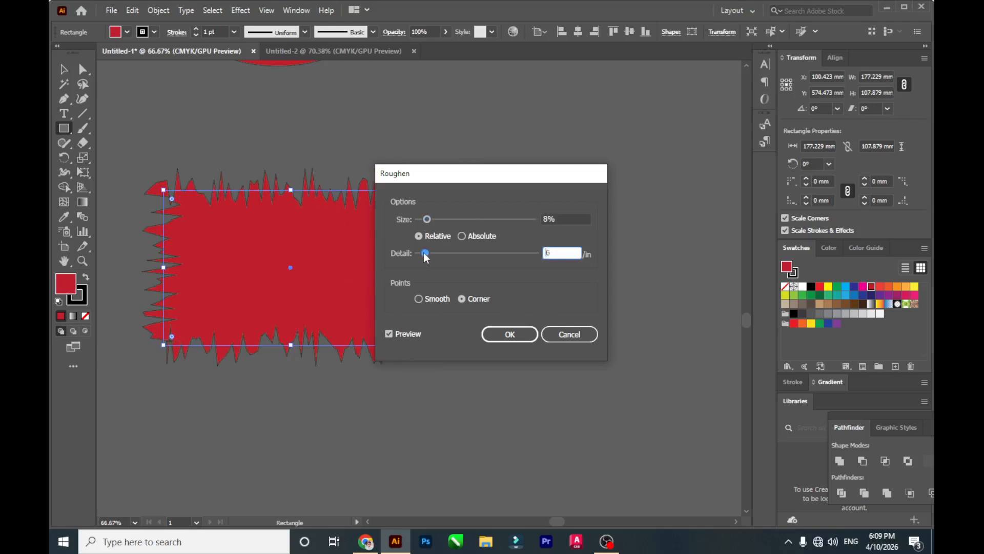
click(508, 334)
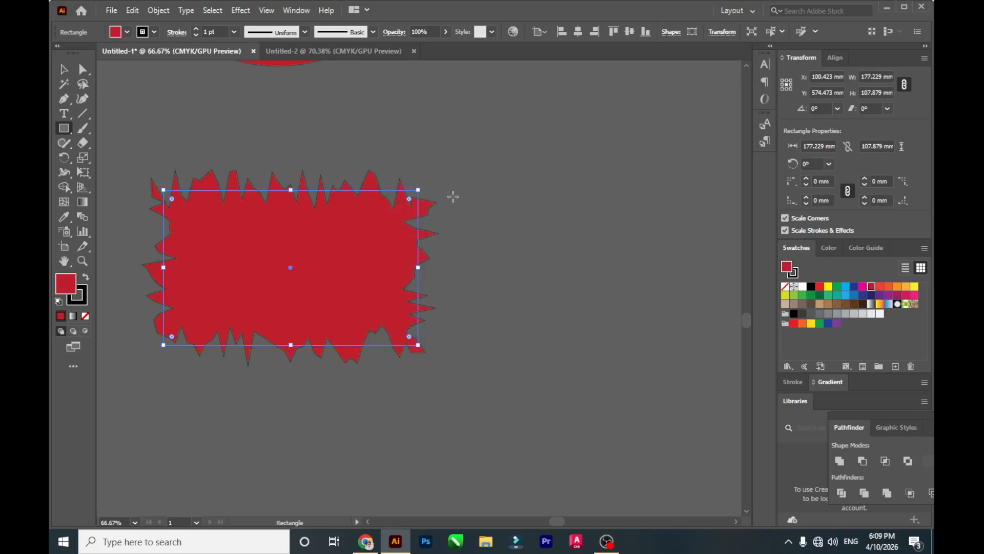
key(ctrl+z)
click(63, 68)
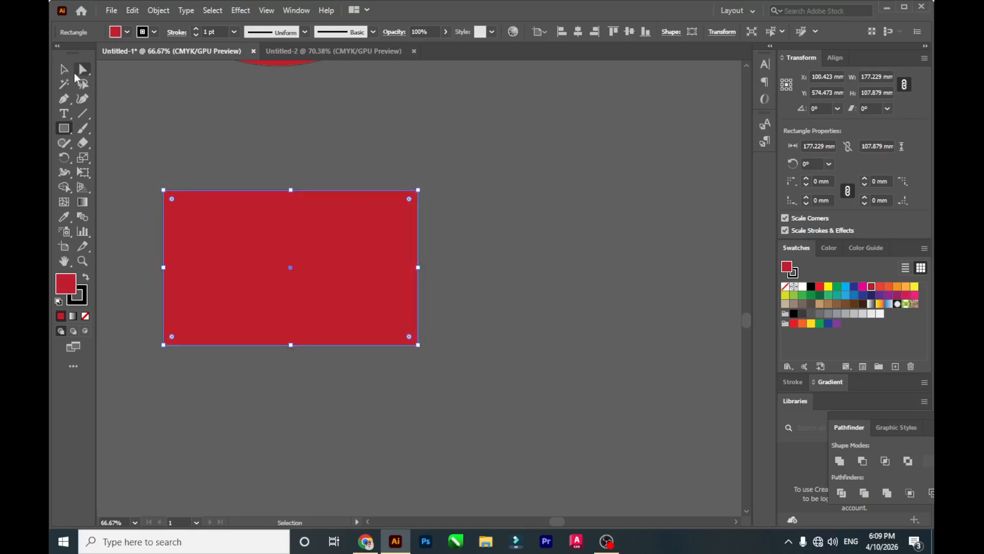
- Preview a Tweak effect with a 28% relative horizontal amount on the rectangle, and cancel it
click(245, 12)
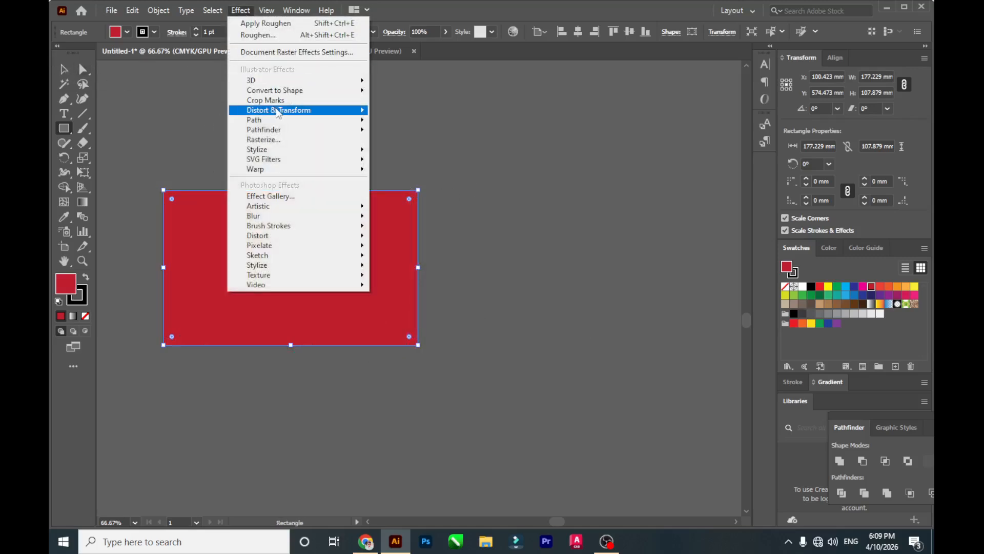
click(413, 165)
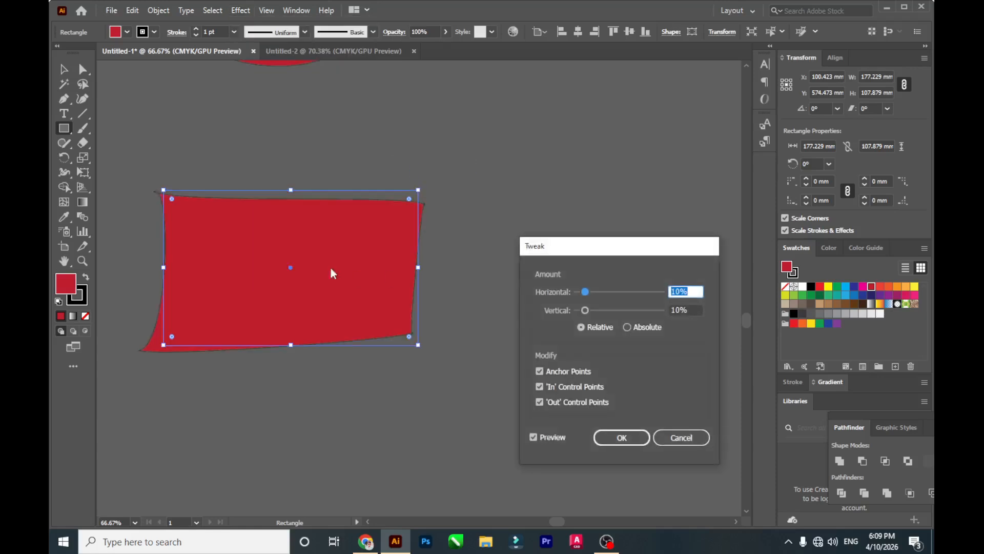
drag(586, 291, 602, 290)
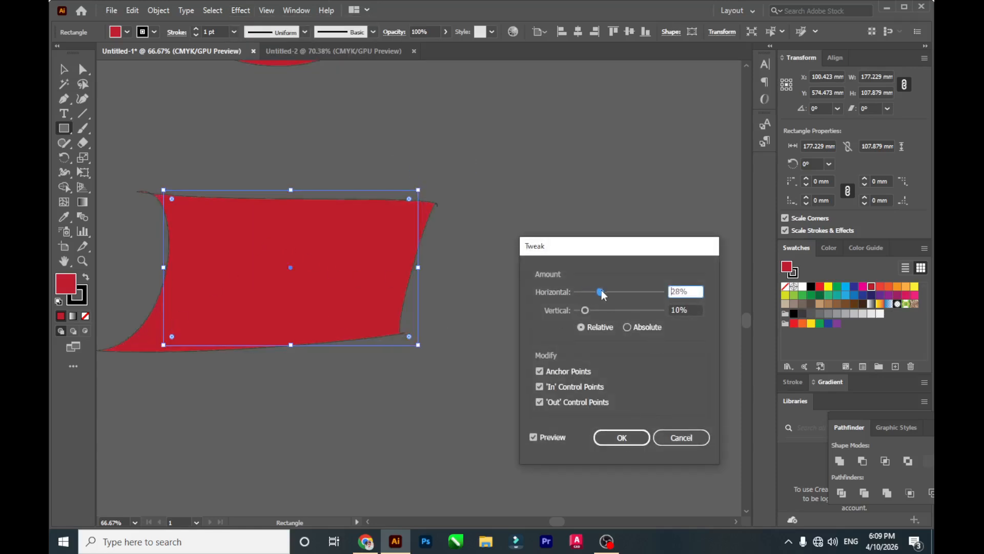
click(670, 440)
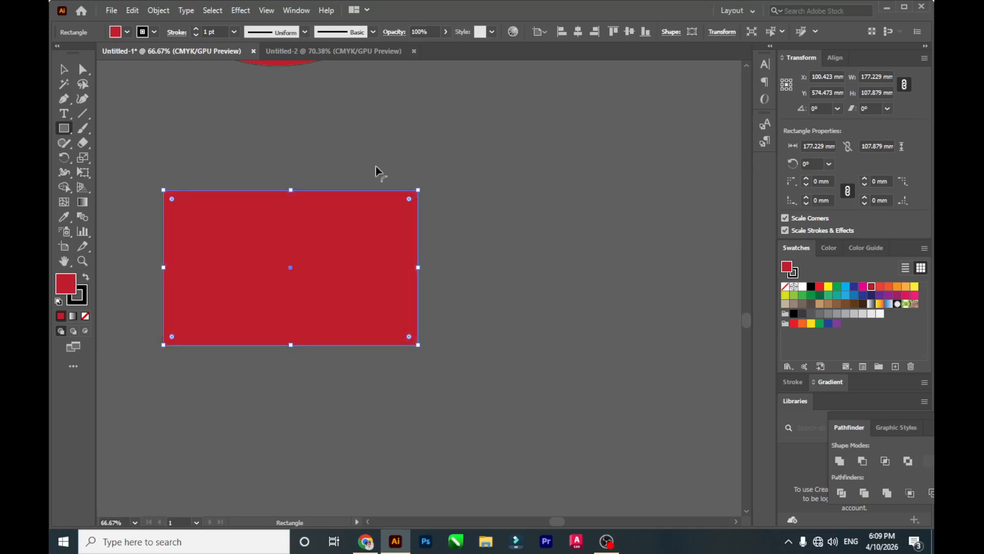
- Apply an Offset Path effect of 3.528 mm with miter joins to the rectangle, examine its edge, and undo the effect
click(241, 12)
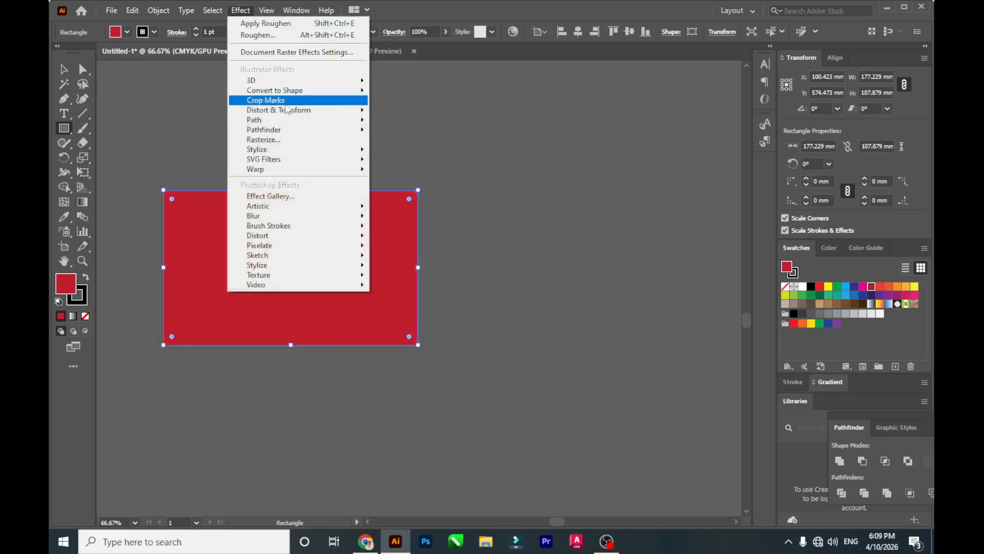
mouse_move(302, 114)
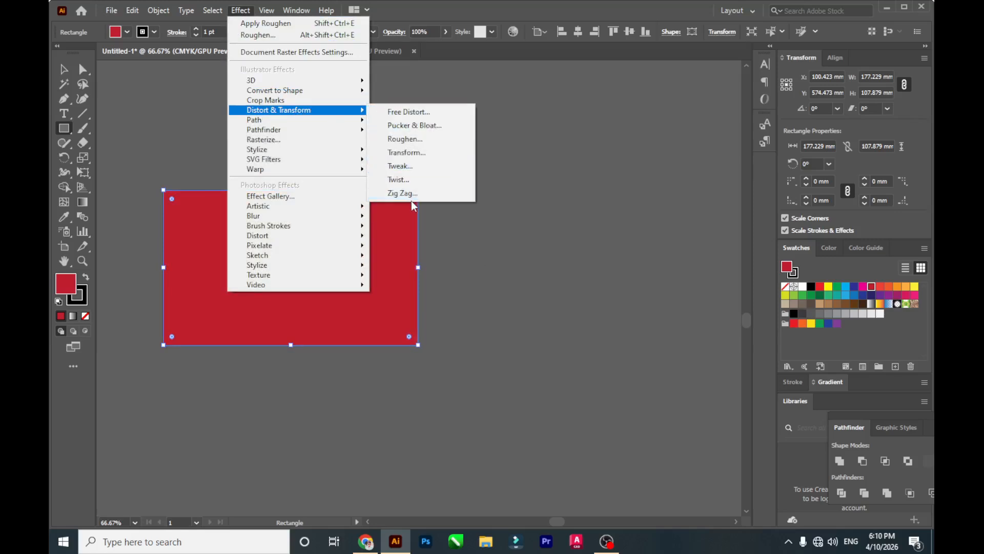
mouse_move(331, 122)
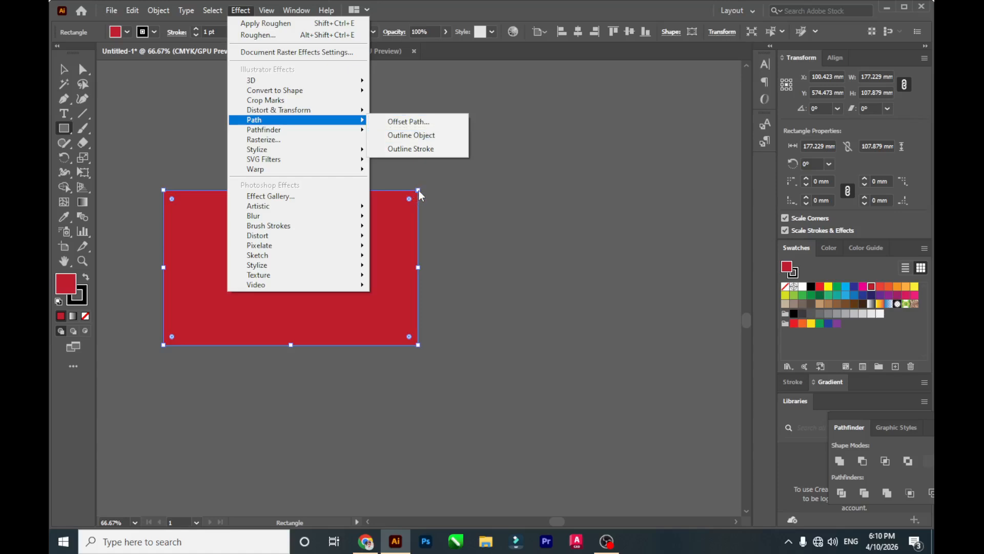
click(409, 123)
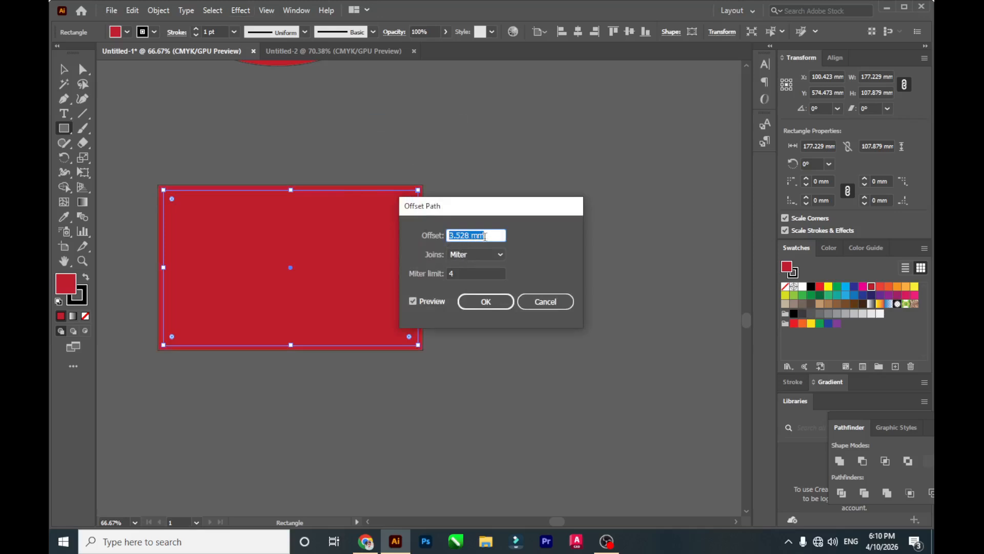
click(487, 303)
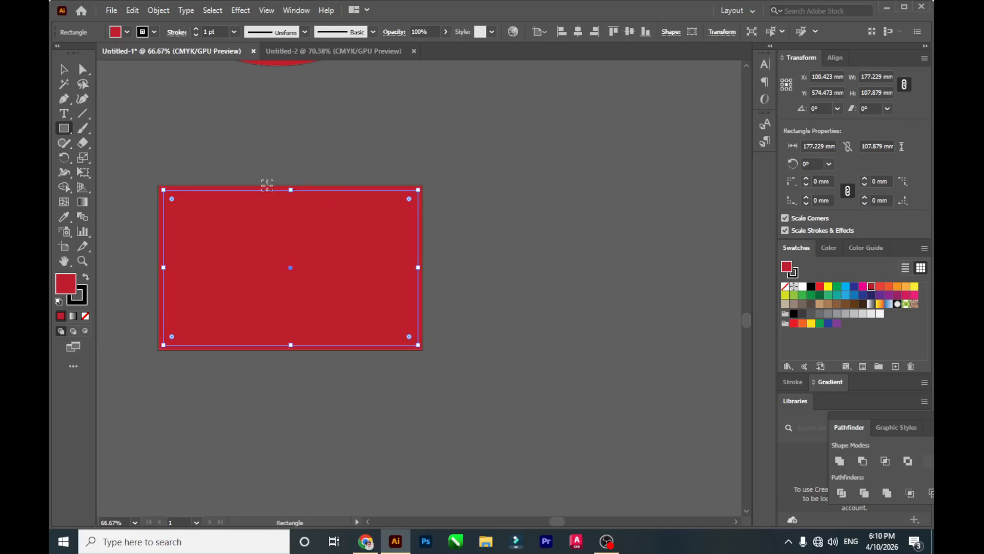
scroll(277, 187, up, 3)
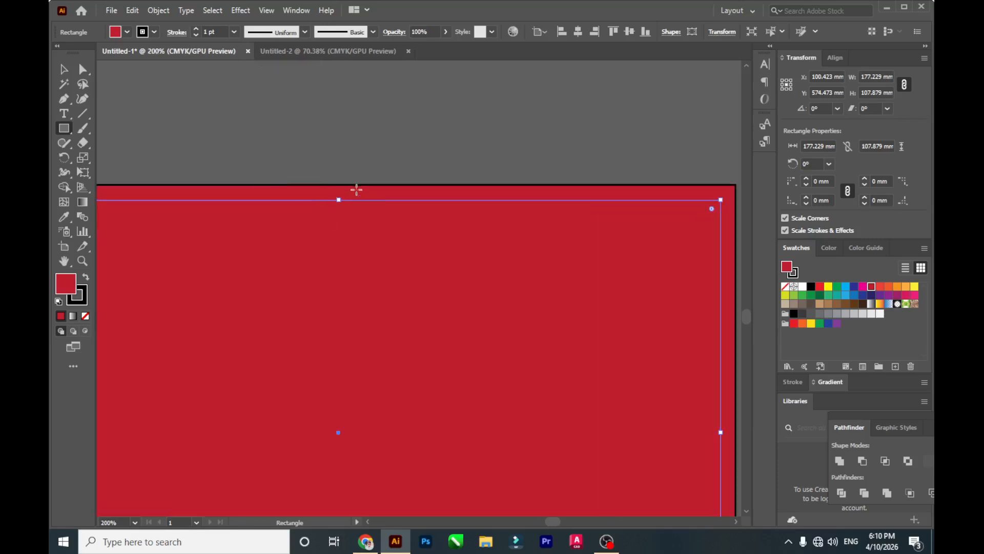
scroll(359, 196, down, 3)
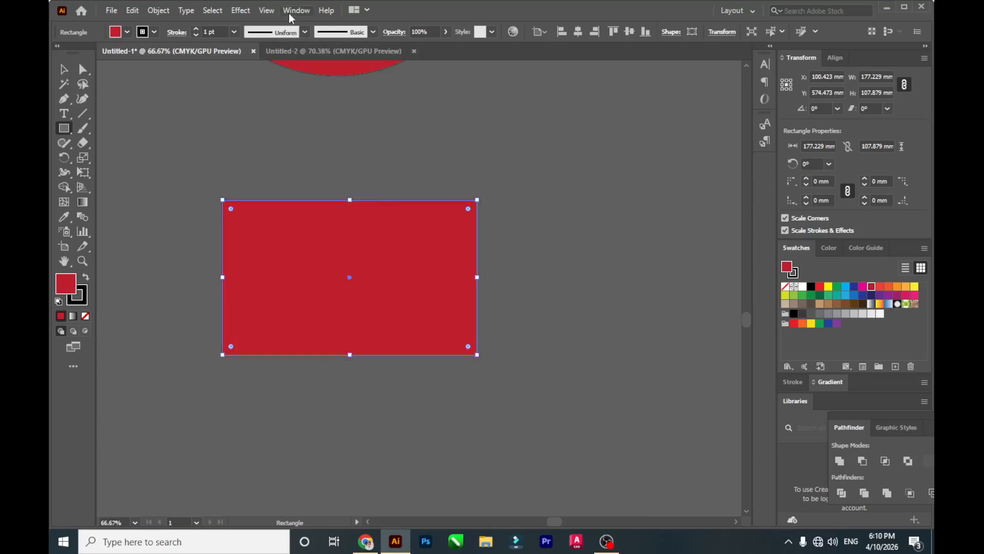
- Look through the available Pathfinder effects for the overlapping red rectangle and blue square, and deselect the shapes without applying any
click(240, 11)
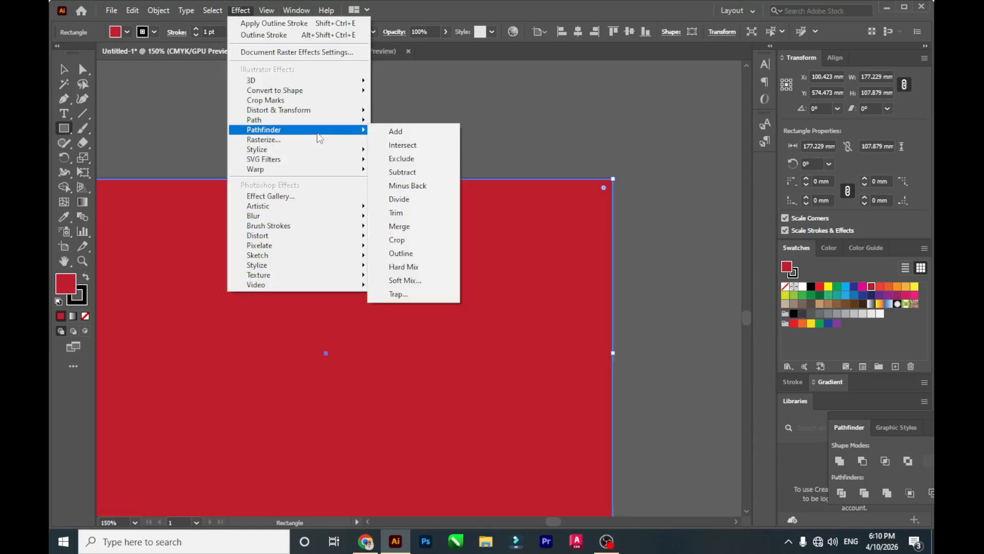
key(Escape)
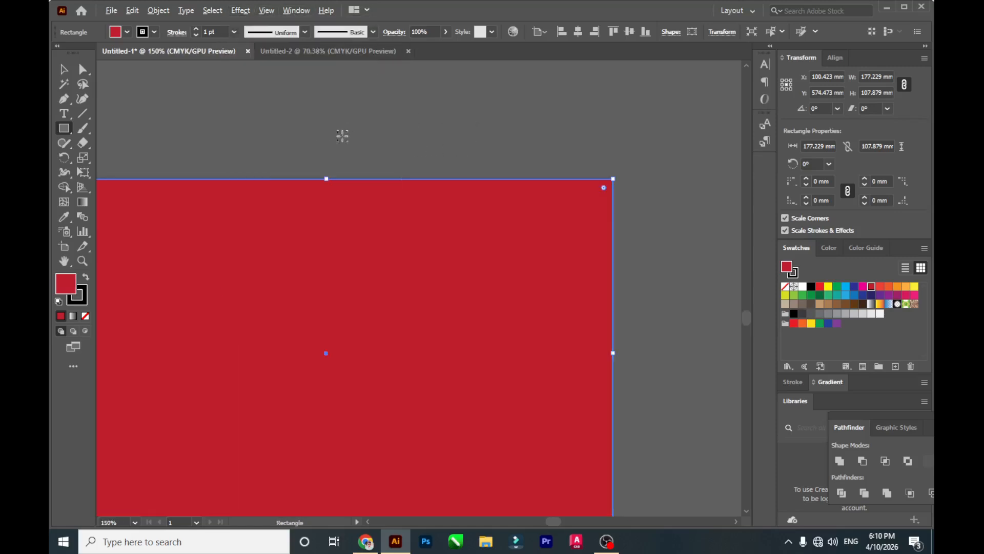
scroll(342, 136, down, 3)
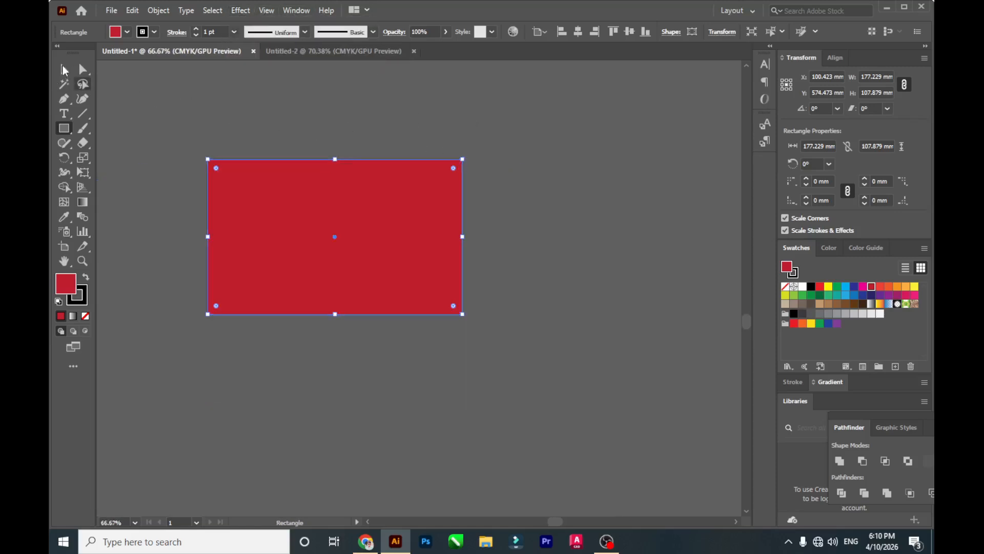
click(66, 72)
click(128, 123)
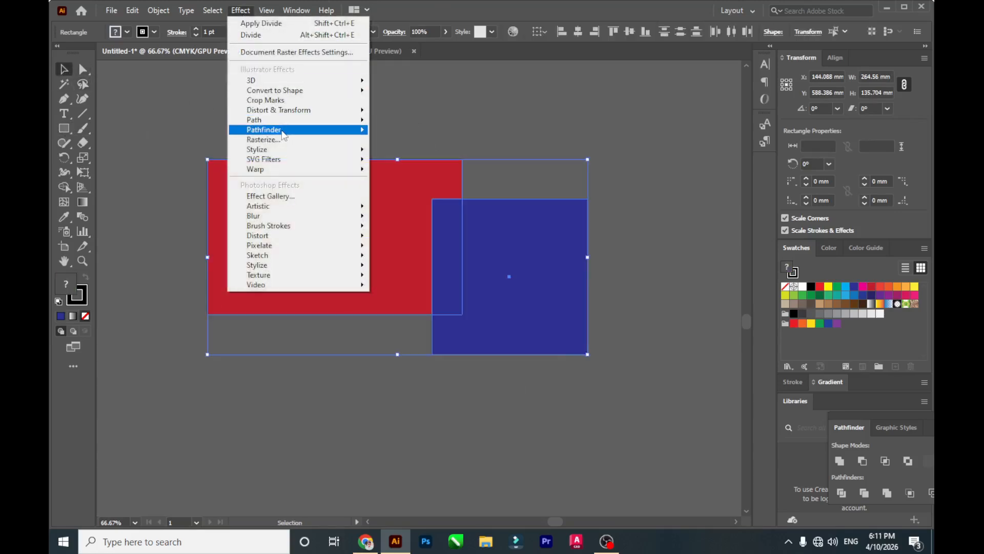
mouse_move(282, 134)
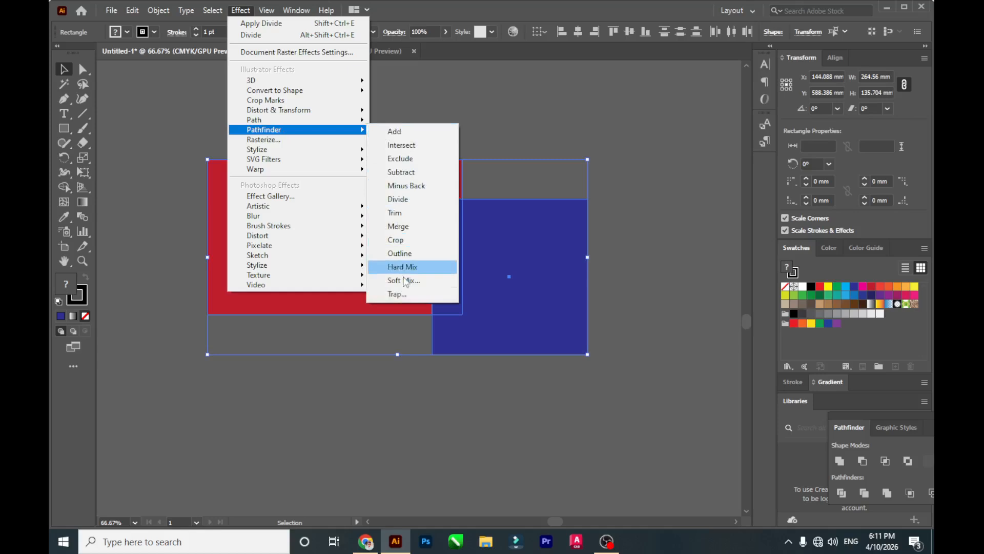
click(659, 408)
click(661, 412)
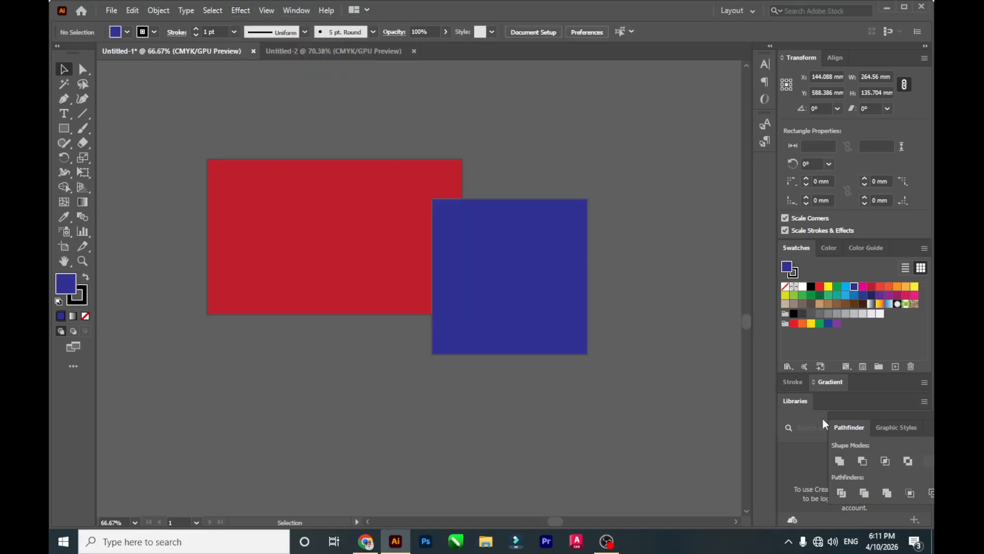
- Detach the Pathfinder panel from its dock and float it over the canvas beside the two overlapping shapes
drag(848, 428, 606, 124)
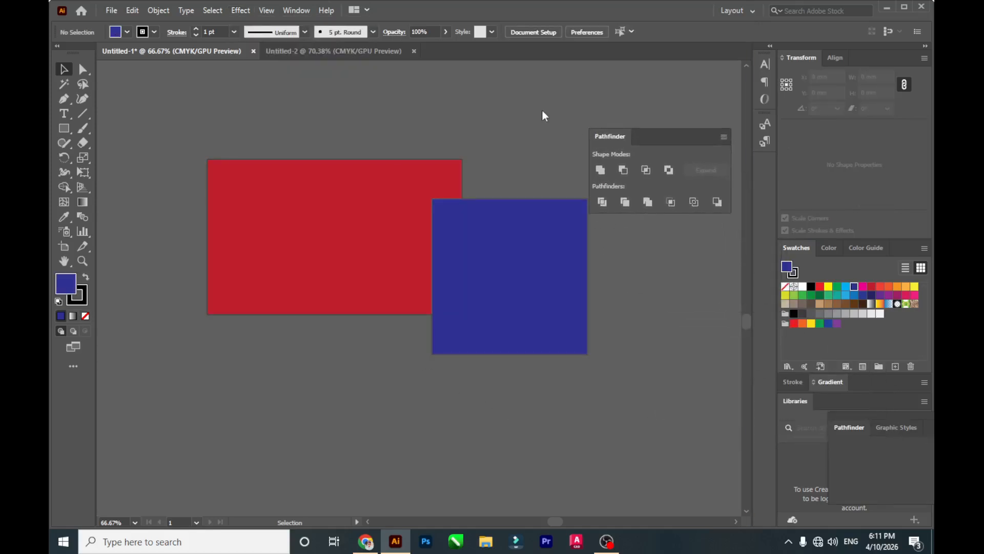
click(295, 11)
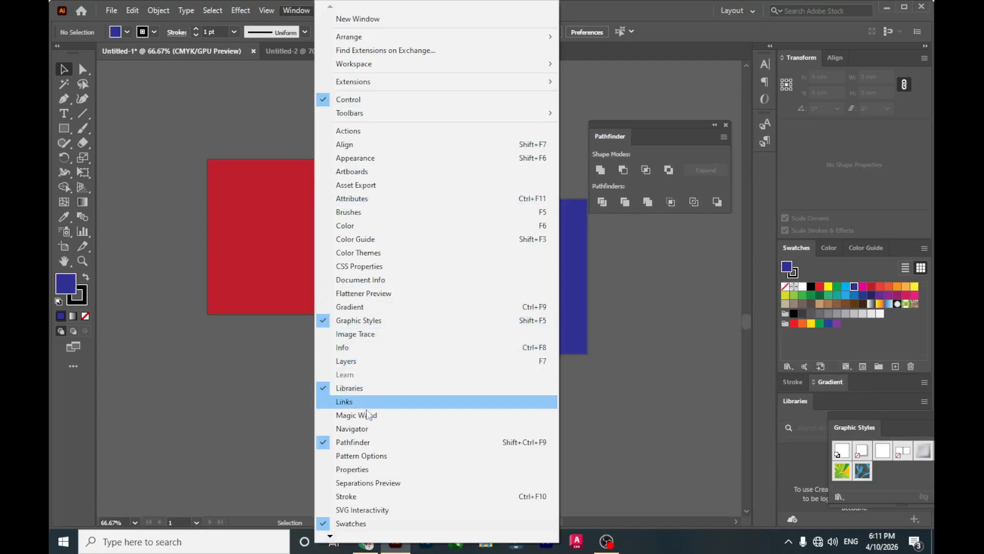
click(649, 376)
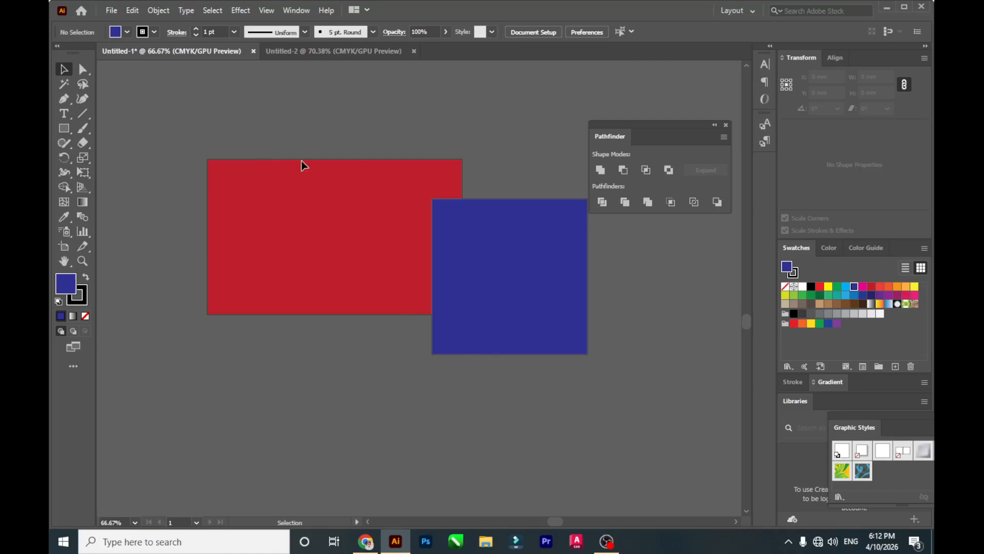
- Subtract the blue square from the red rectangle with Minus Front, examine the cut shape, and undo the operation
drag(190, 145, 524, 379)
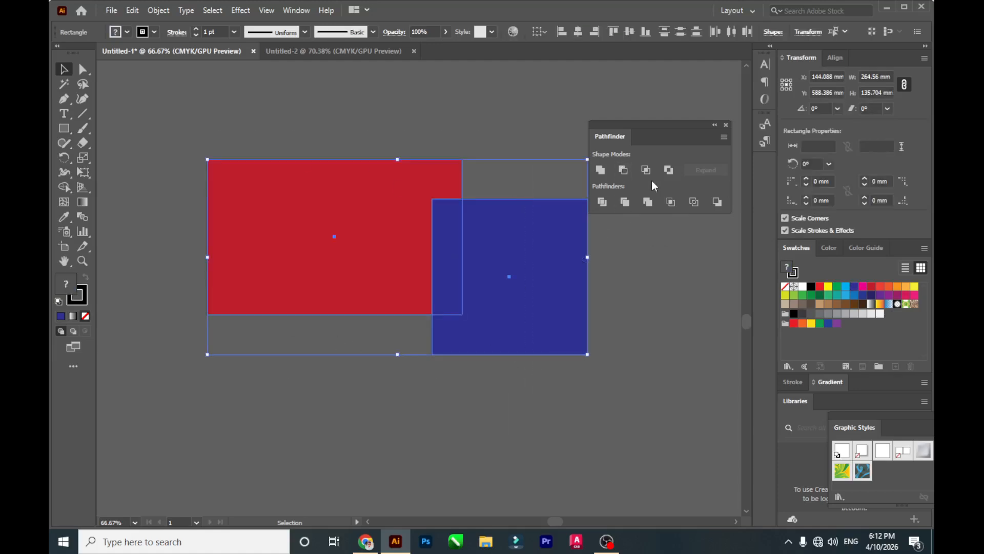
click(624, 170)
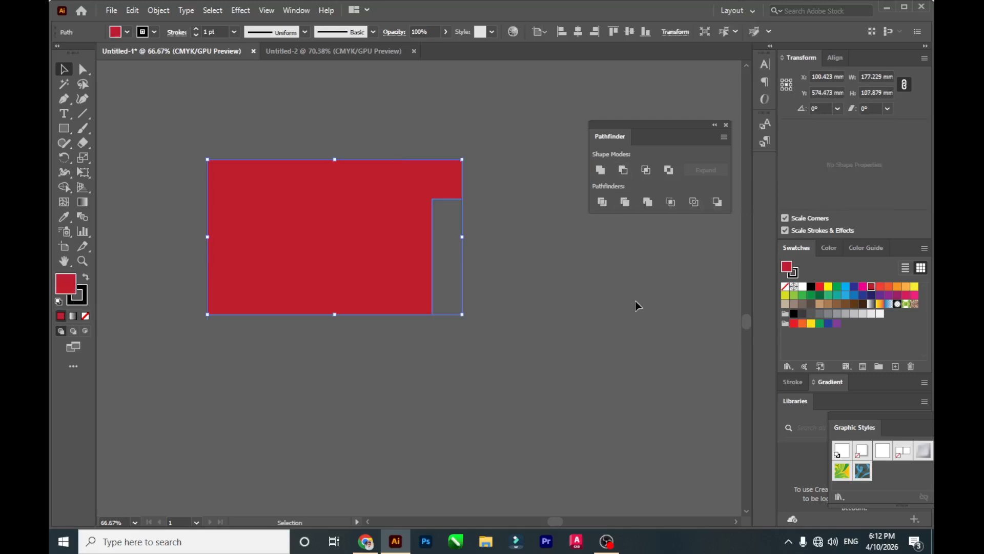
click(451, 232)
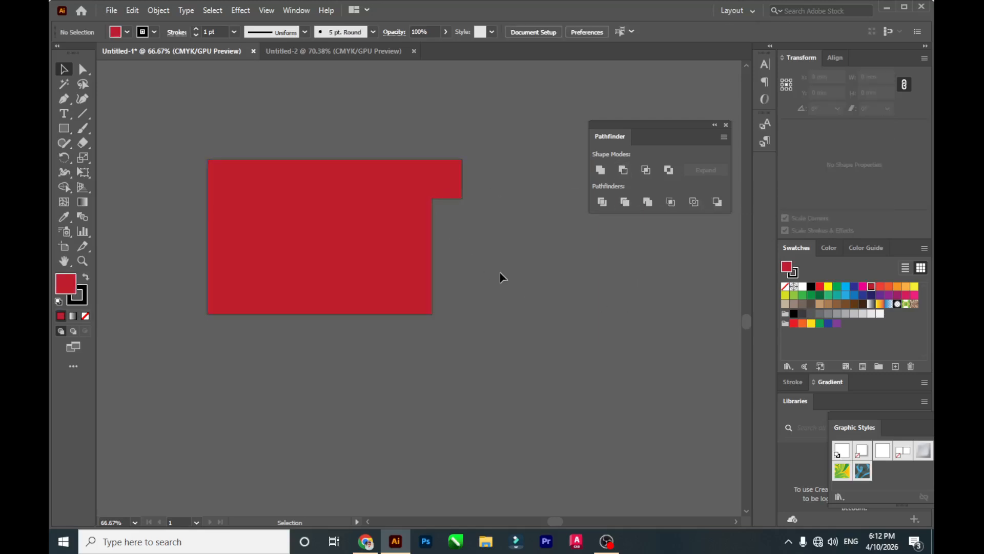
key(ctrl+z)
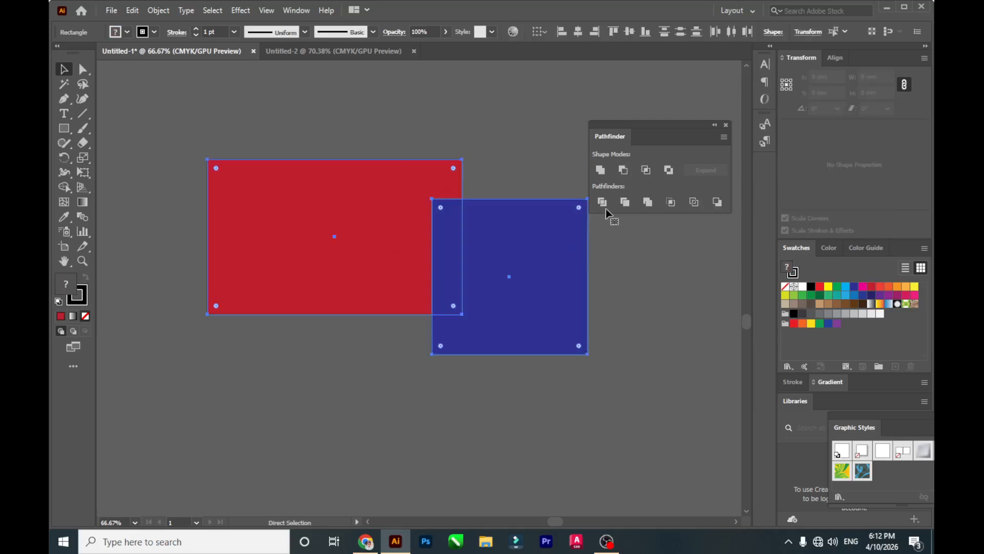
- Unite the red rectangle and blue square into one shape, shift it slightly, and undo both the move and the union
click(602, 174)
drag(490, 286, 475, 312)
click(620, 341)
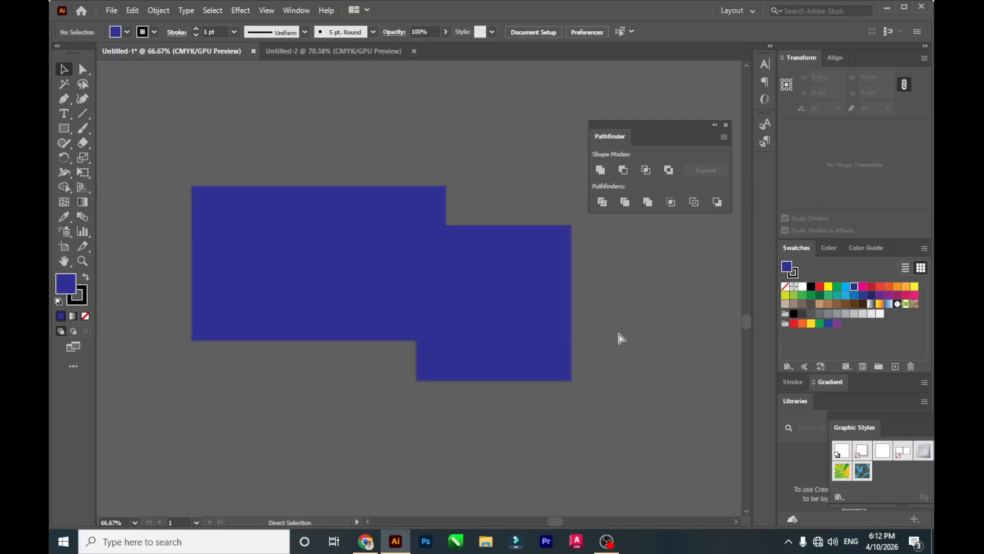
key(a)
key(ctrl+z)
key(ctrl+z)
key(v)
click(287, 106)
- Review the Rasterize effect's color model, resolution, background and anti-aliasing settings, and cancel without applying it
click(249, 13)
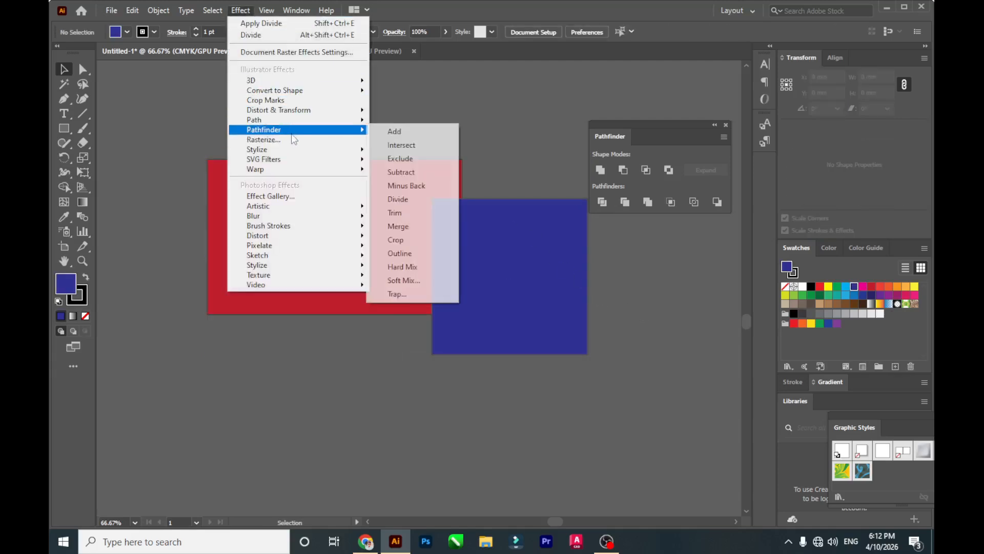
click(345, 140)
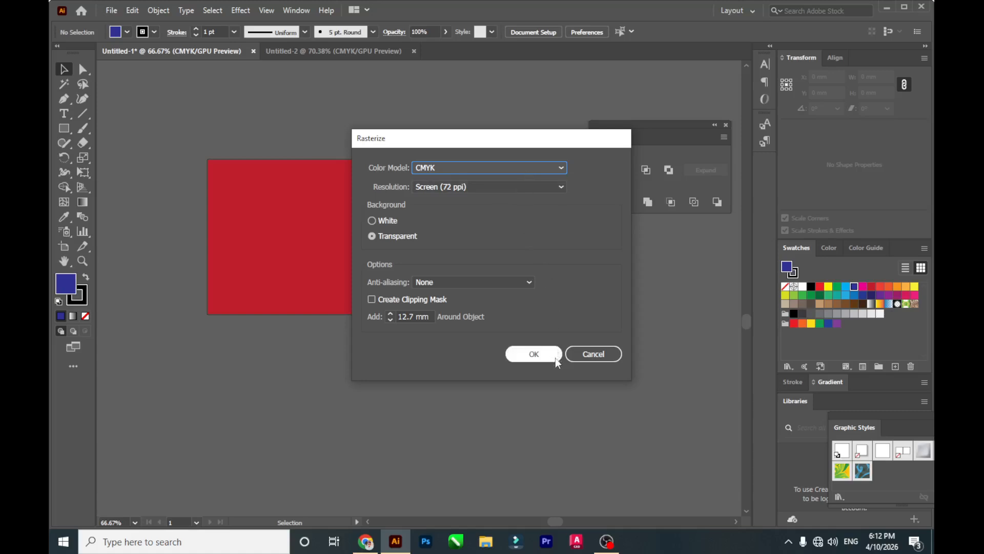
click(599, 360)
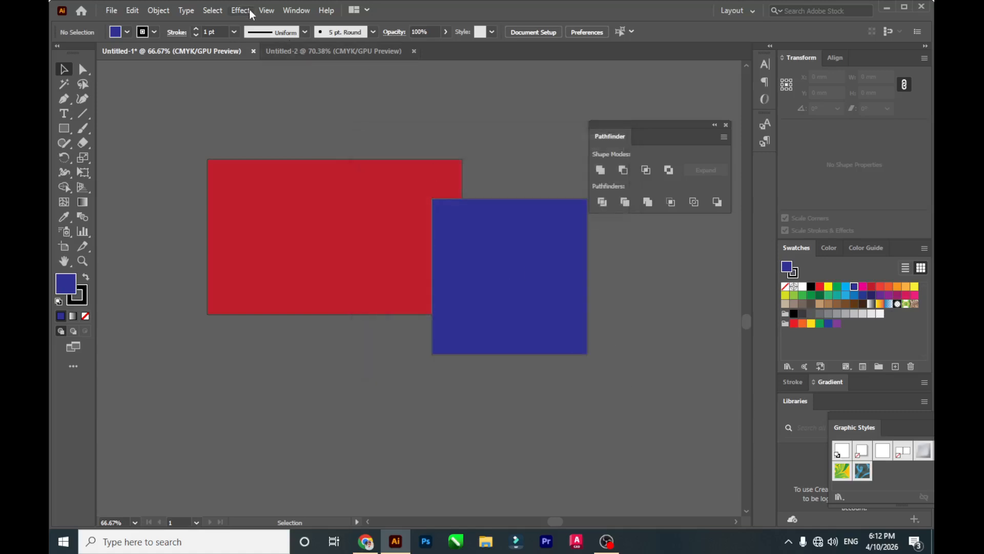
- Look over the Stylize effects for both shapes, and move the blue square down and clear of the red rectangle
drag(275, 109, 486, 333)
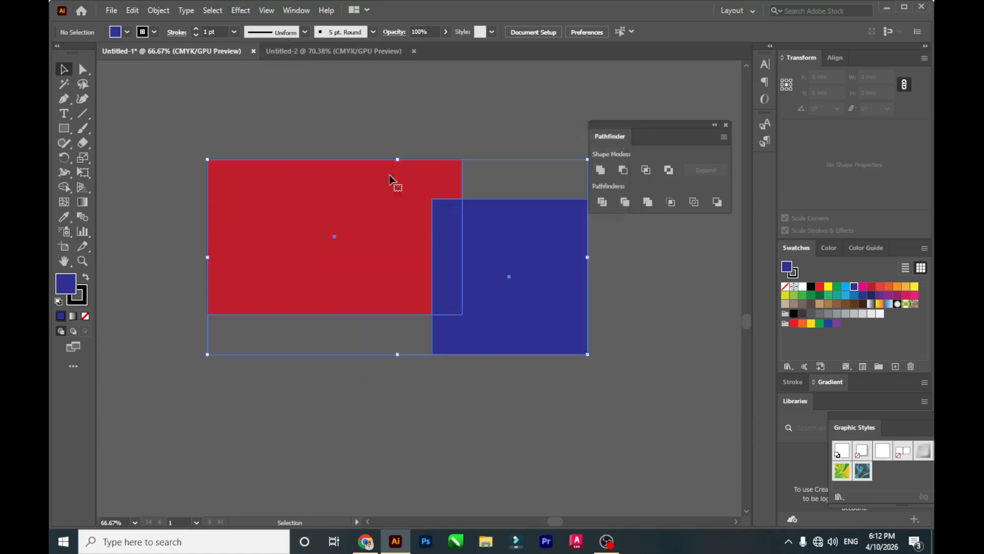
click(240, 11)
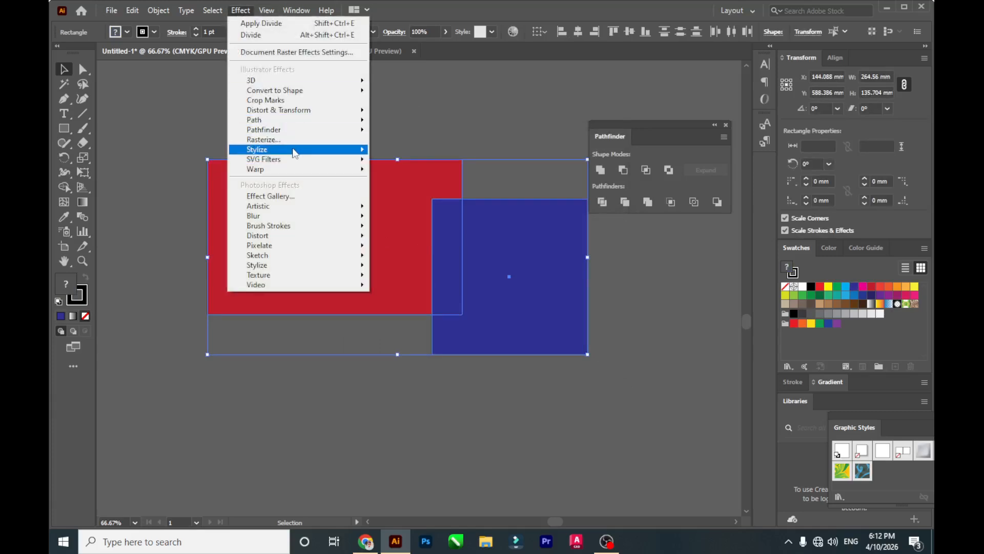
mouse_move(294, 151)
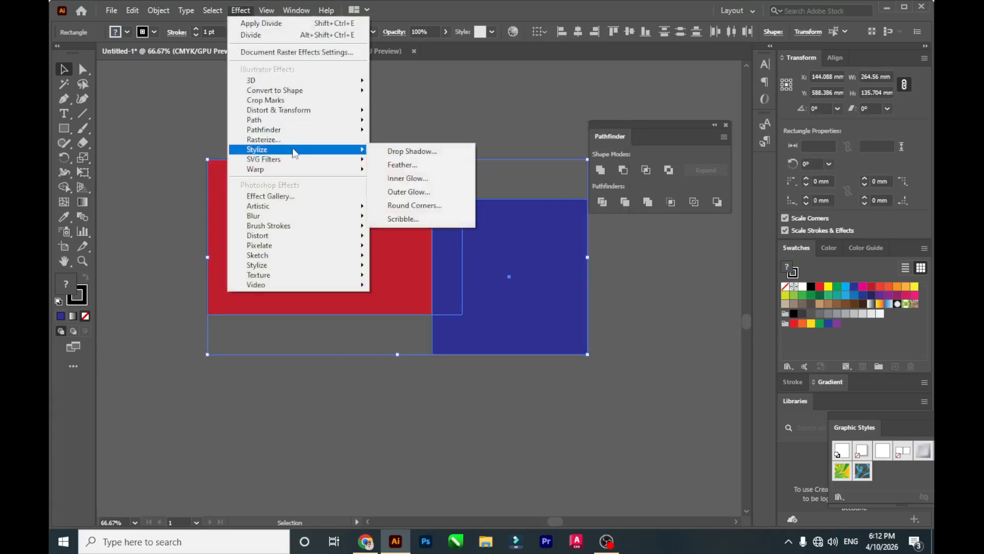
click(472, 112)
drag(504, 272, 604, 381)
- Apply a Drop Shadow to the red rectangle in Multiply mode with 75% opacity, 2.469 mm X and Y offsets and 1.764 mm blur
click(340, 226)
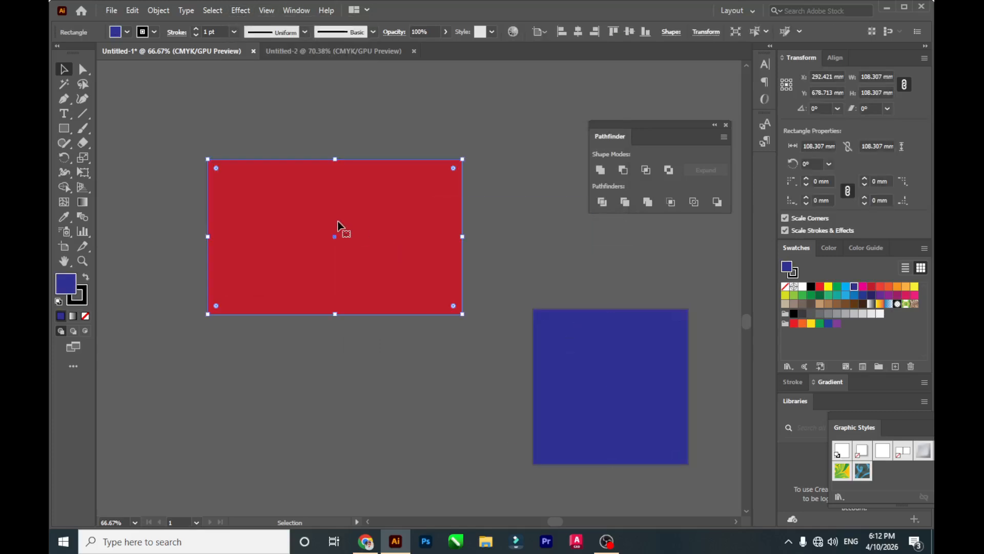
click(241, 10)
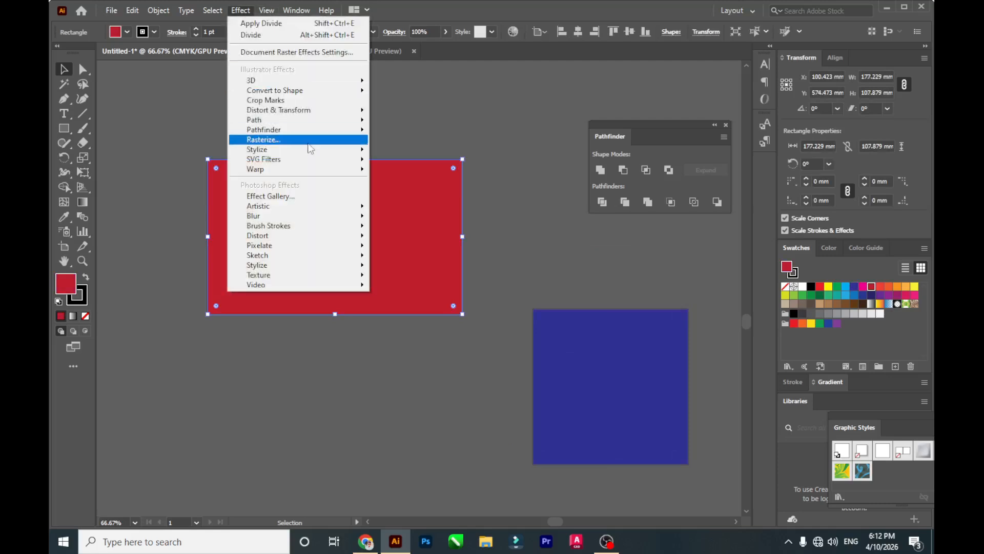
mouse_move(333, 152)
click(403, 152)
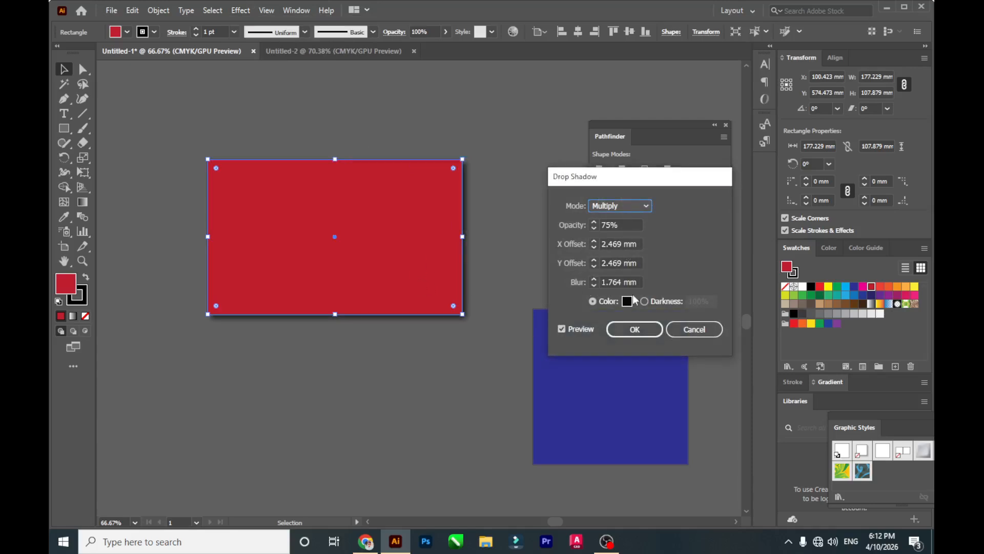
click(631, 330)
click(500, 221)
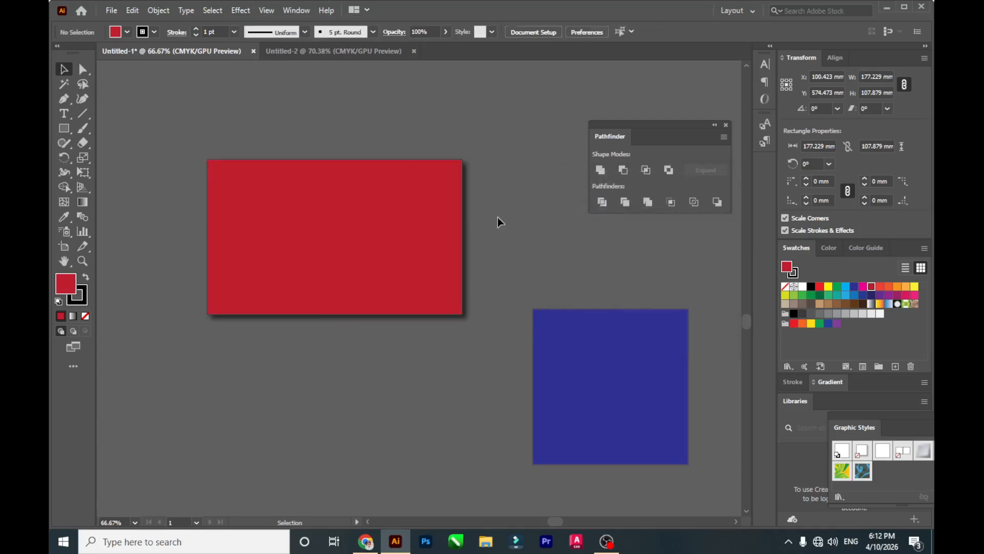
- Apply a Feather effect with a 5 mm radius to the blue square, and examine its softened edge up close
click(588, 365)
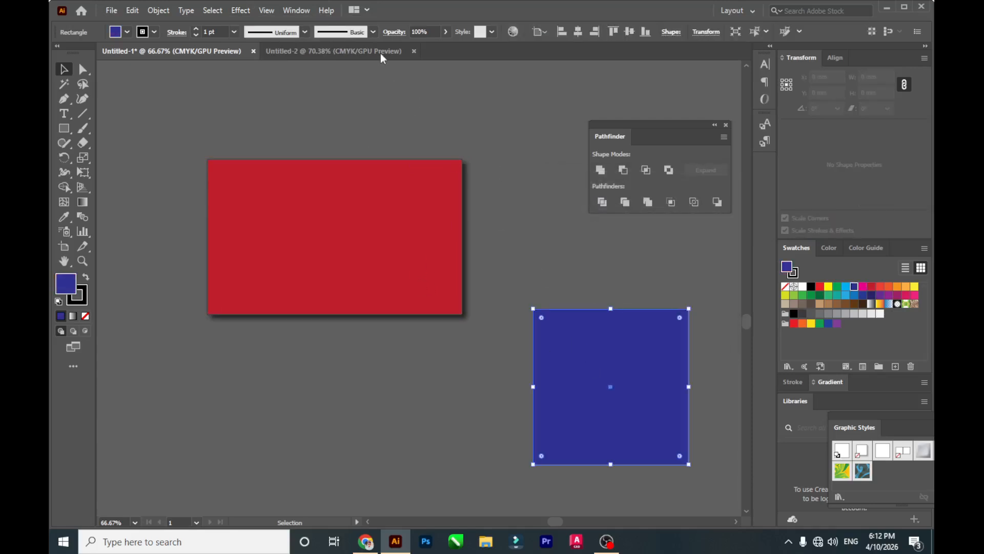
click(242, 11)
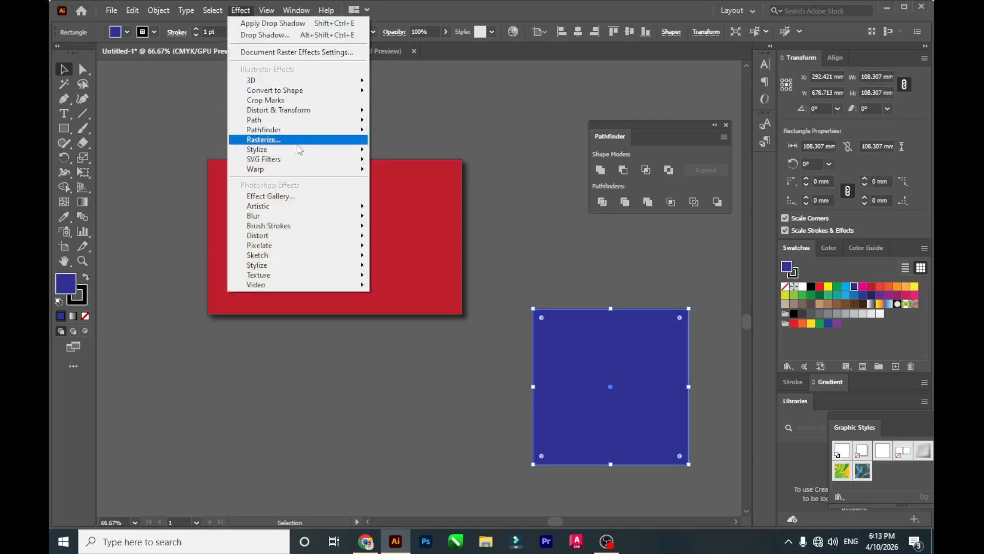
mouse_move(299, 149)
click(425, 165)
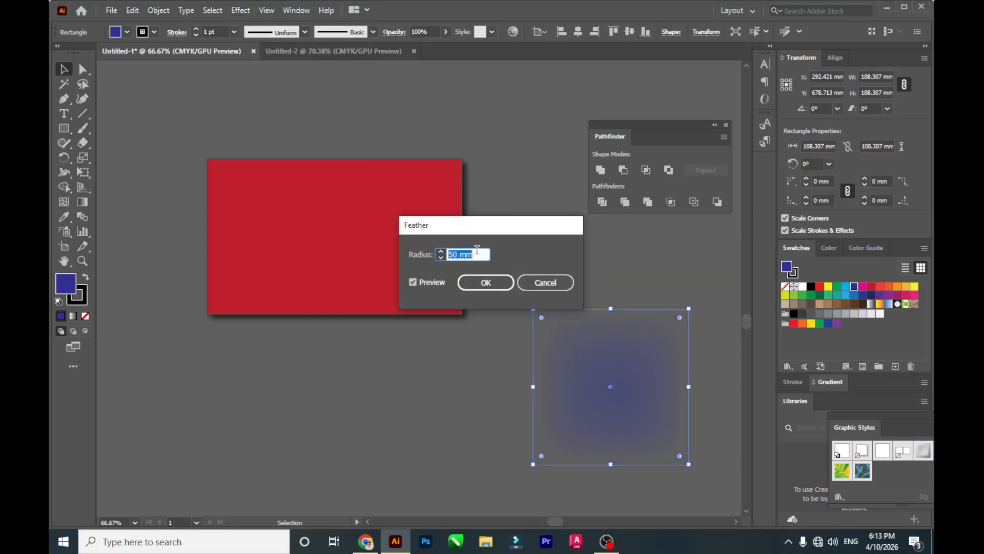
text(5)
click(487, 283)
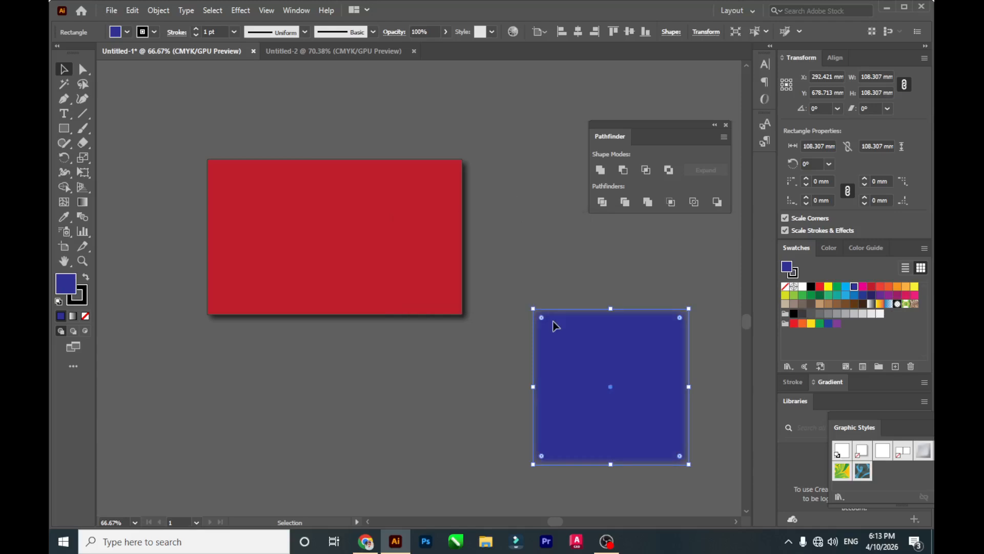
click(550, 244)
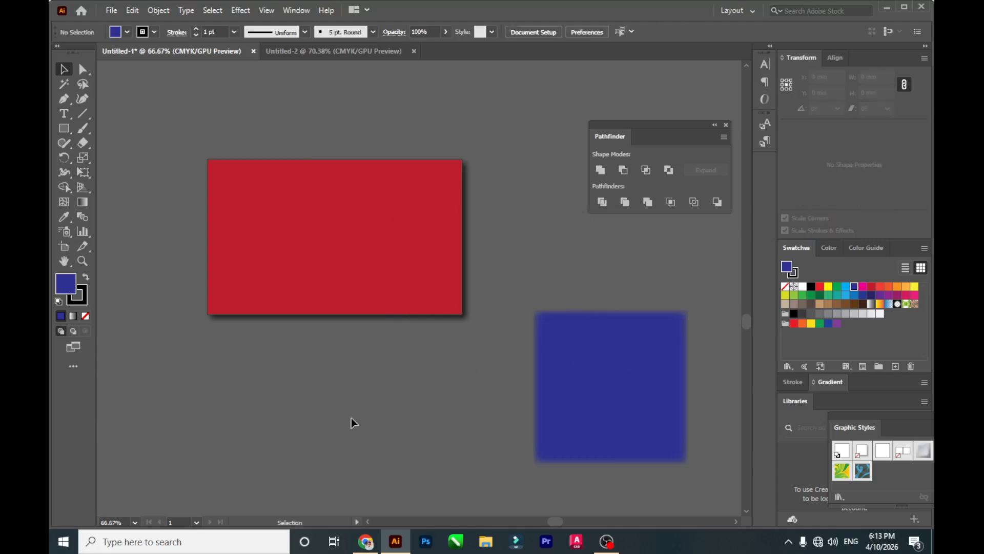
scroll(622, 370, up, 3)
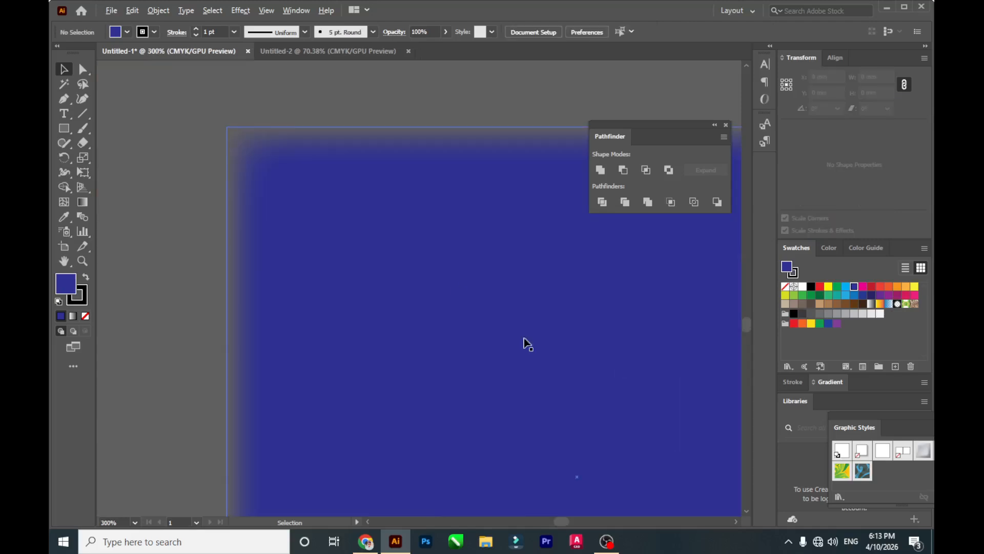
scroll(359, 221, down, 6)
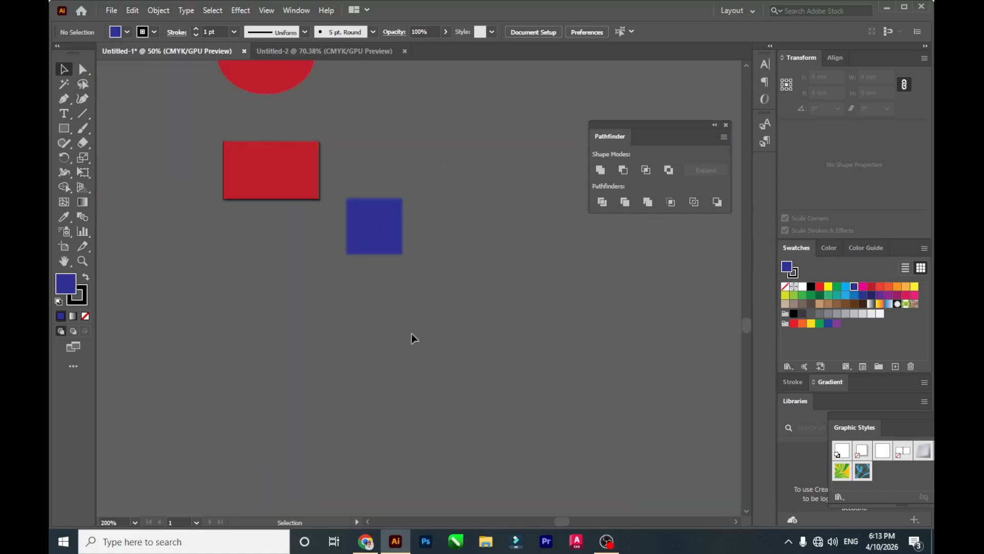
- Draw two blue rectangles side by side below the existing shapes, about 202 by 176 mm and 248 by 202 mm
click(64, 130)
mouse_move(289, 283)
mouse_down()
mouse_move(389, 358)
mouse_move(399, 377)
mouse_up()
mouse_move(486, 288)
mouse_down()
mouse_move(516, 361)
mouse_move(617, 408)
mouse_move(620, 396)
mouse_up()
click(64, 69)
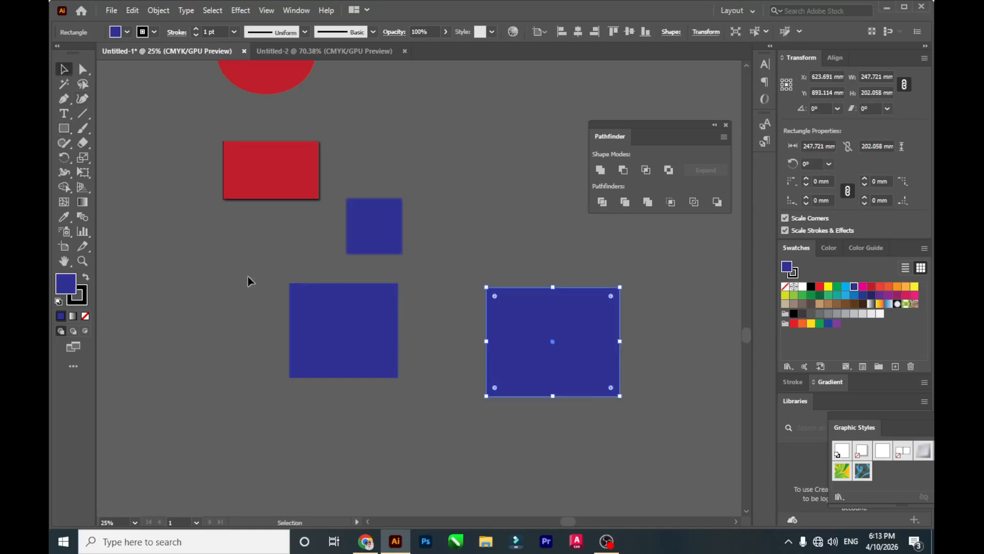
- Apply an Outer Glow in Screen mode with 75% opacity and 1.764 mm blur to the smaller new blue rectangle, and examine its edge up close
click(326, 316)
click(241, 10)
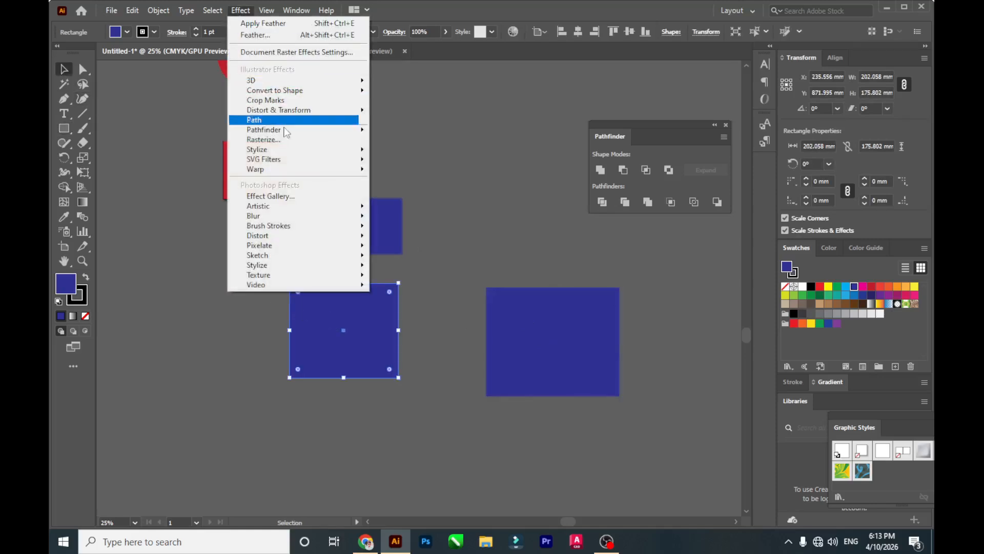
mouse_move(344, 150)
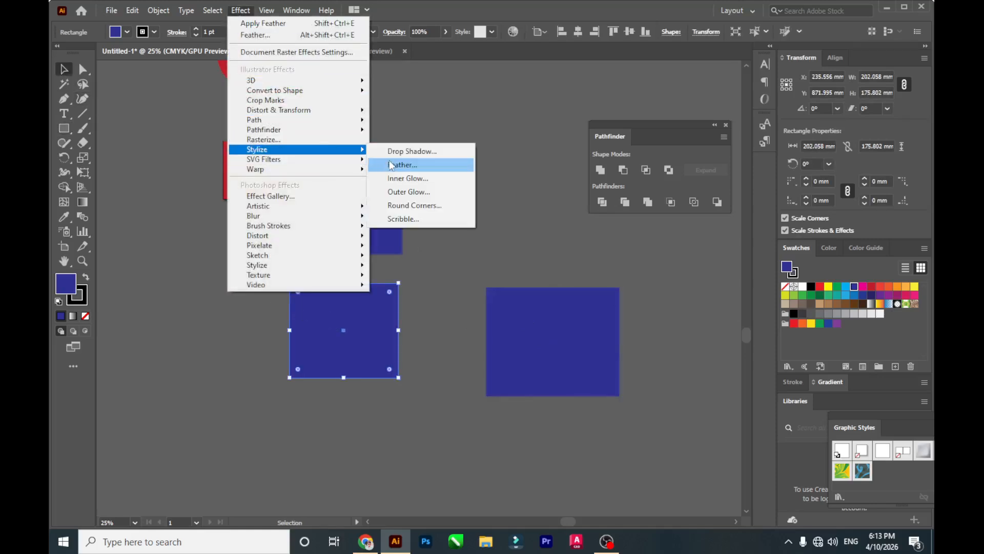
click(427, 194)
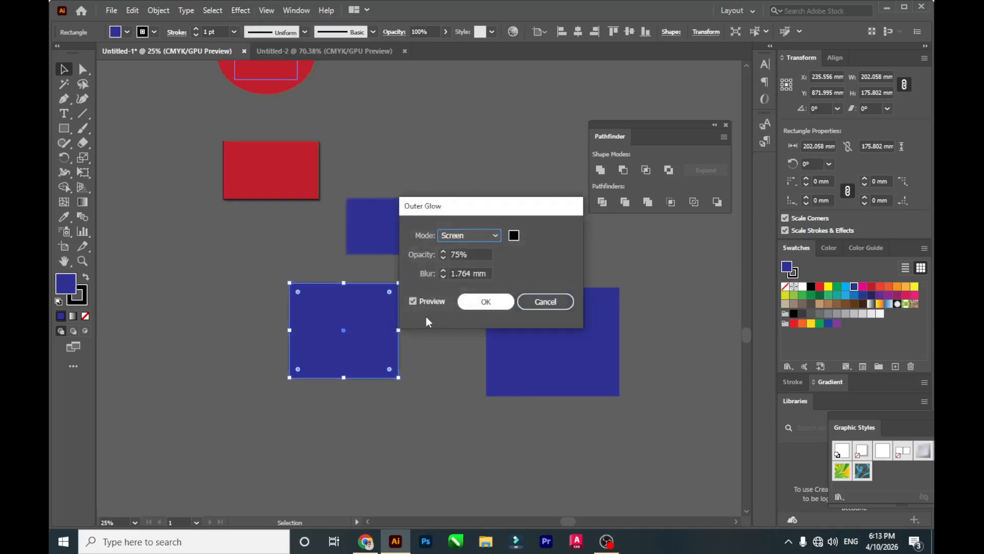
key(Return)
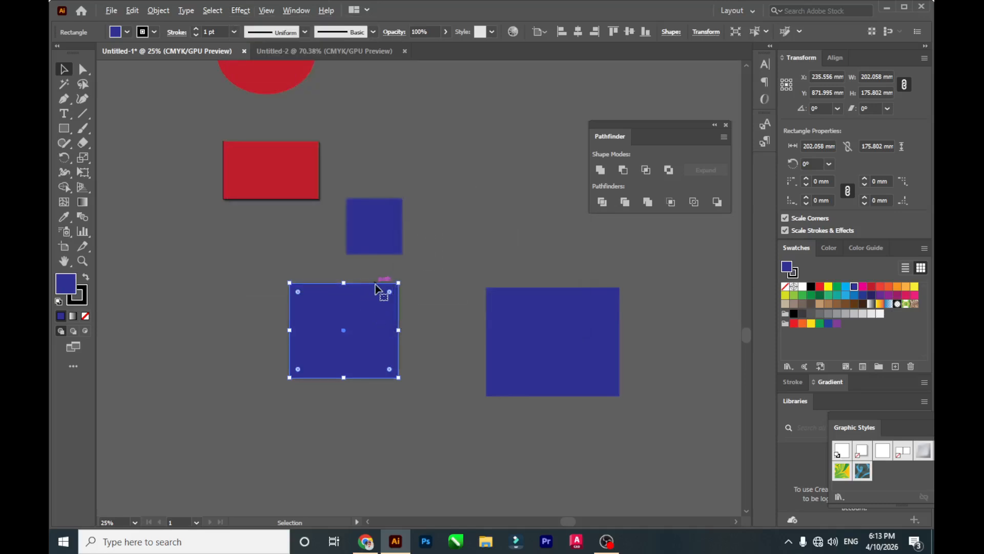
scroll(377, 290, up, 2)
click(420, 296)
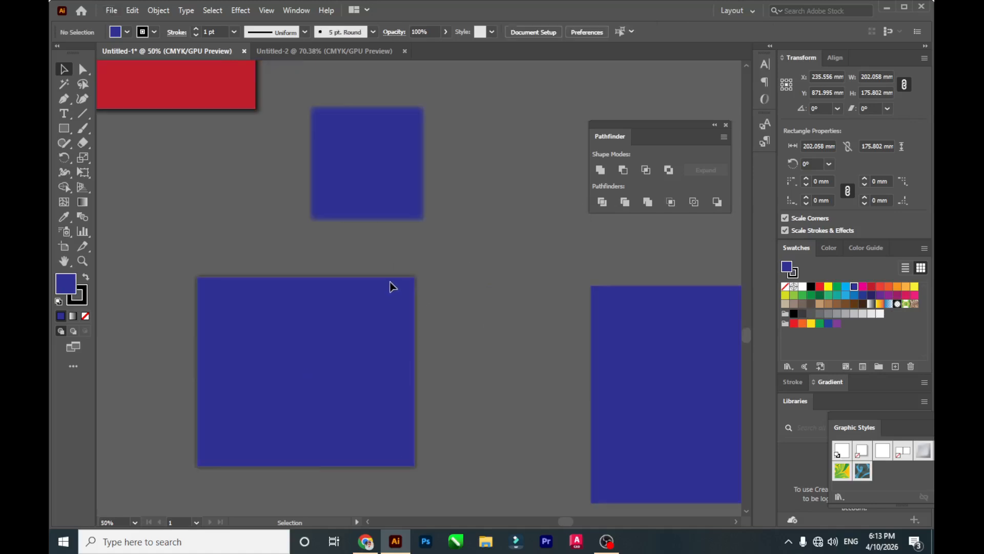
scroll(393, 288, up, 5)
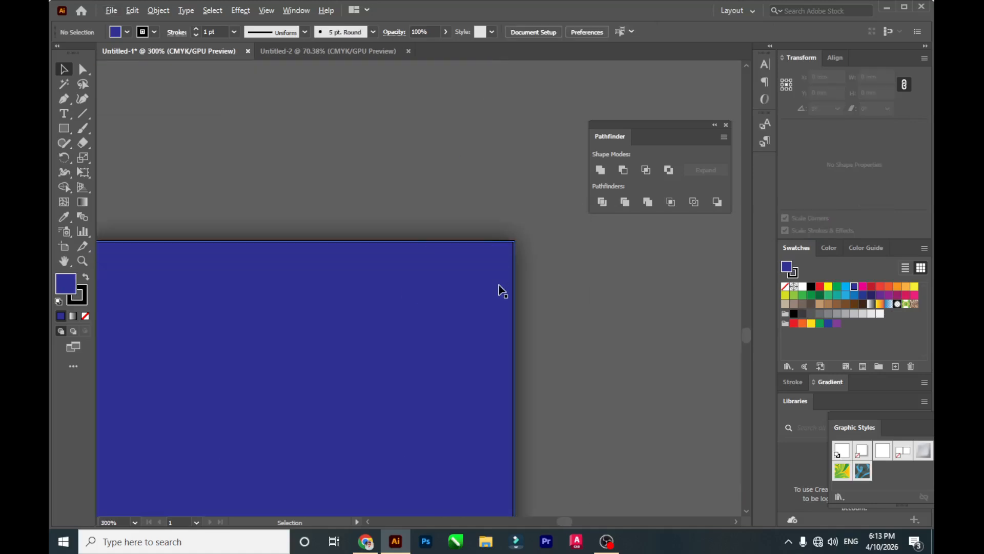
scroll(500, 291, down, 5)
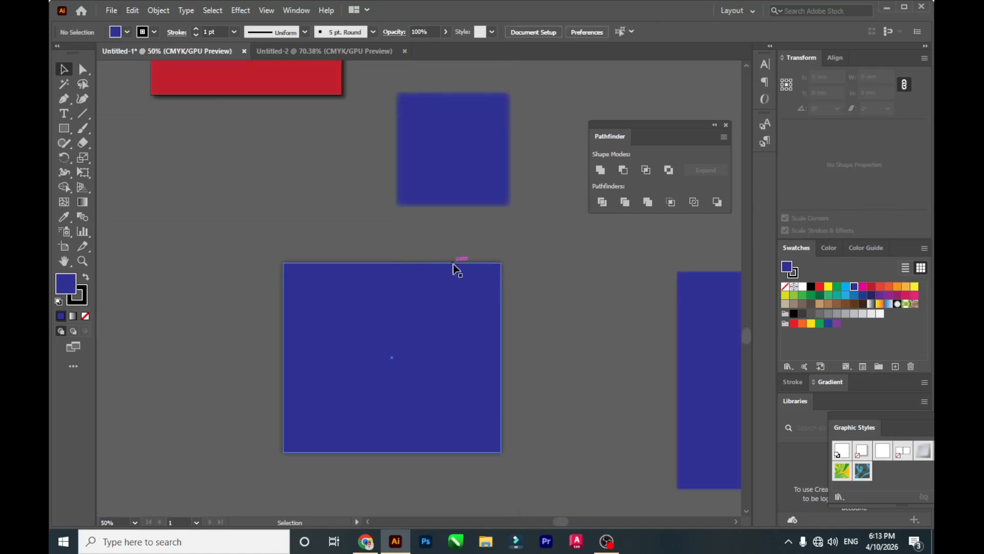
- Apply a Scribble effect with the Default settings and a 30° angle to the blue rectangle that has the outer glow
click(243, 11)
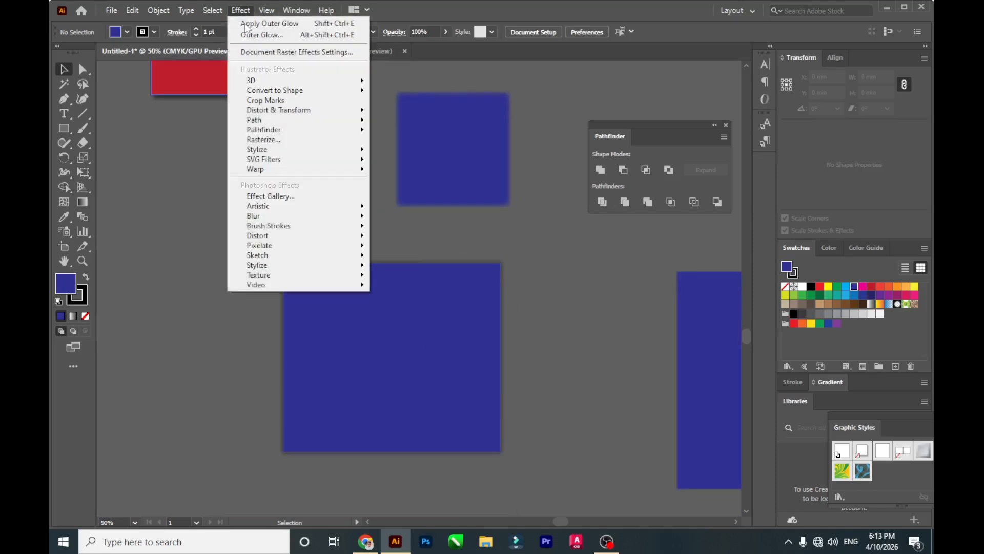
mouse_move(332, 150)
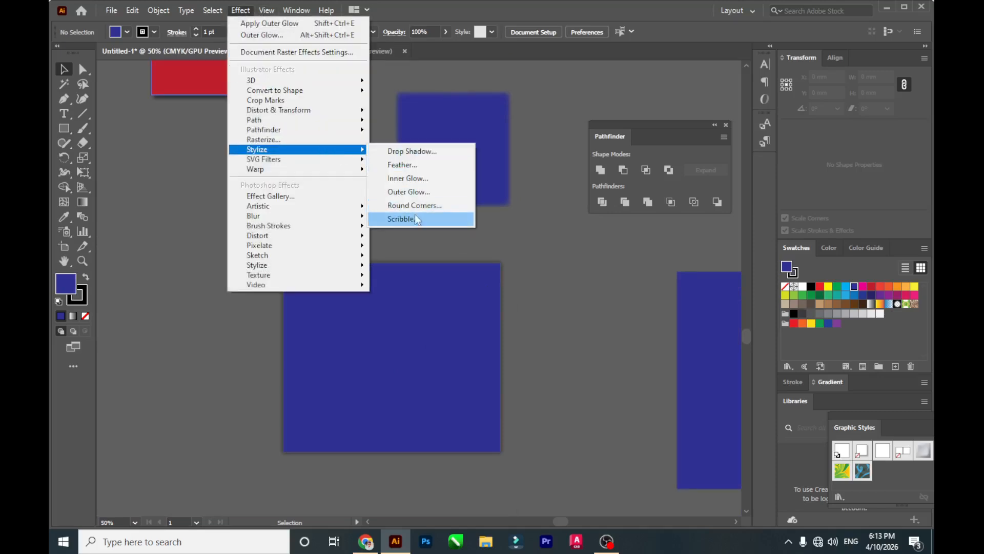
click(573, 306)
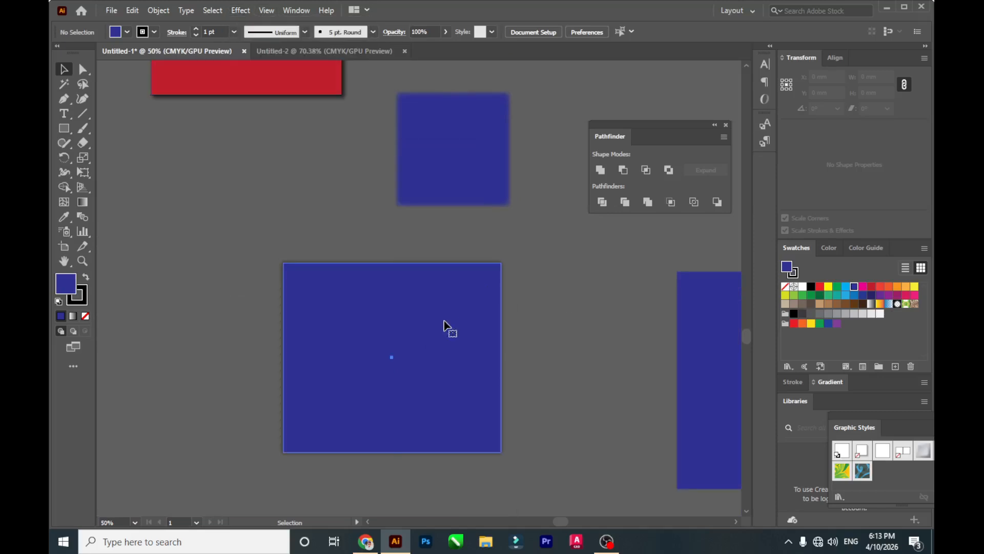
click(447, 328)
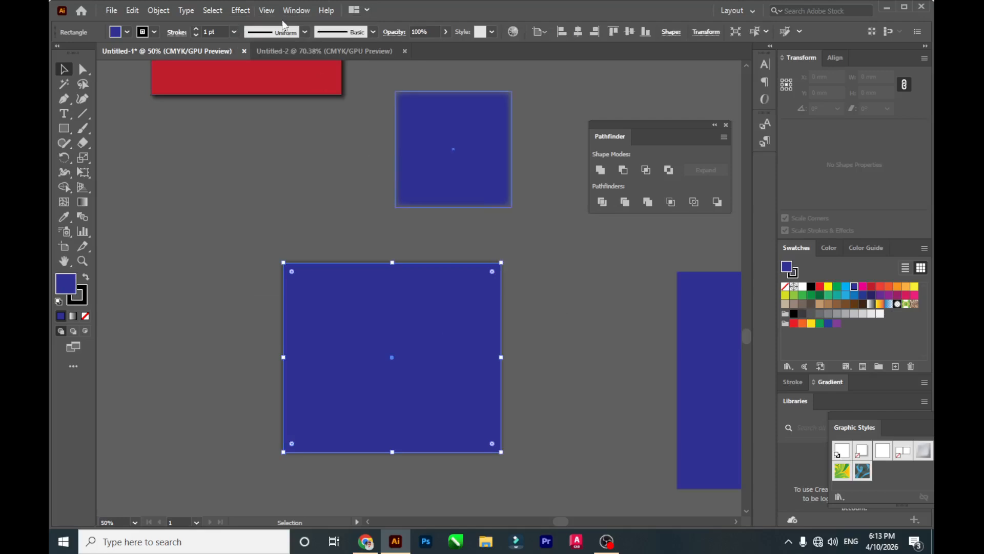
click(249, 12)
mouse_move(325, 149)
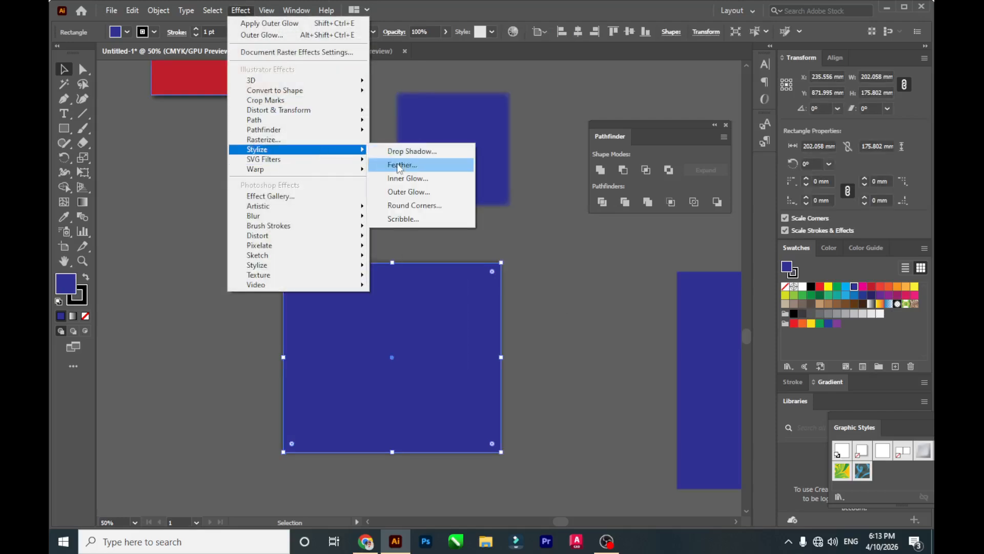
click(414, 221)
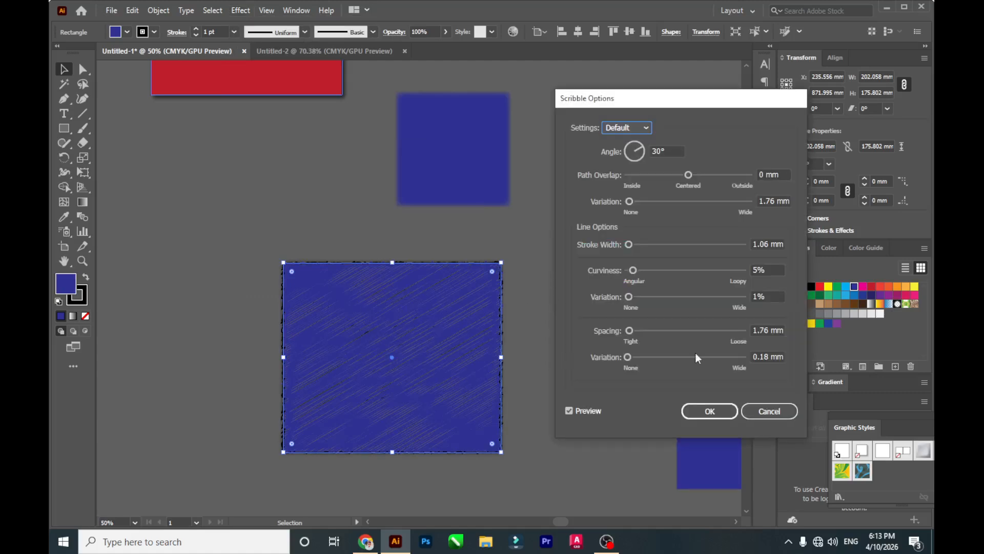
click(724, 415)
click(536, 345)
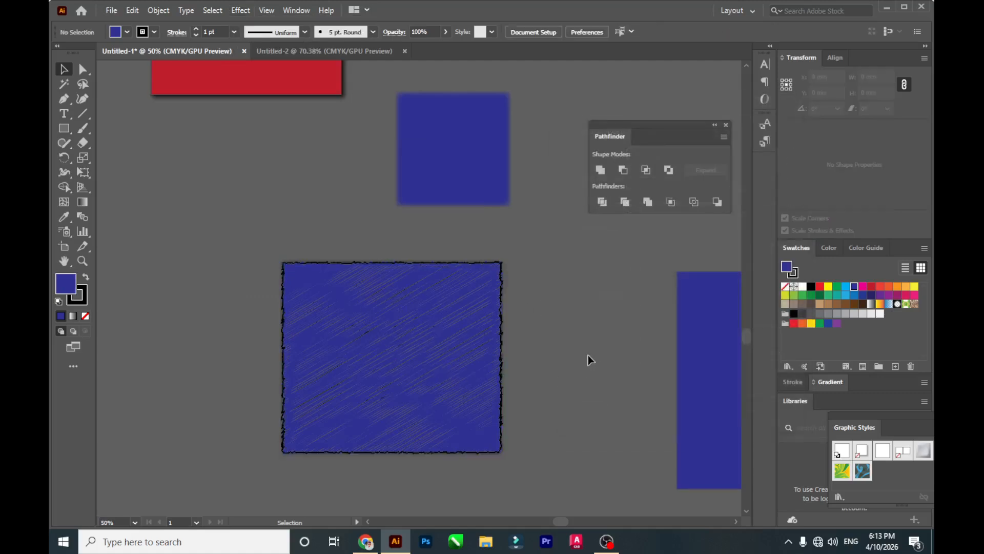
- Look over the available SVG filters for the small feathered blue square
click(250, 11)
click(444, 312)
click(459, 180)
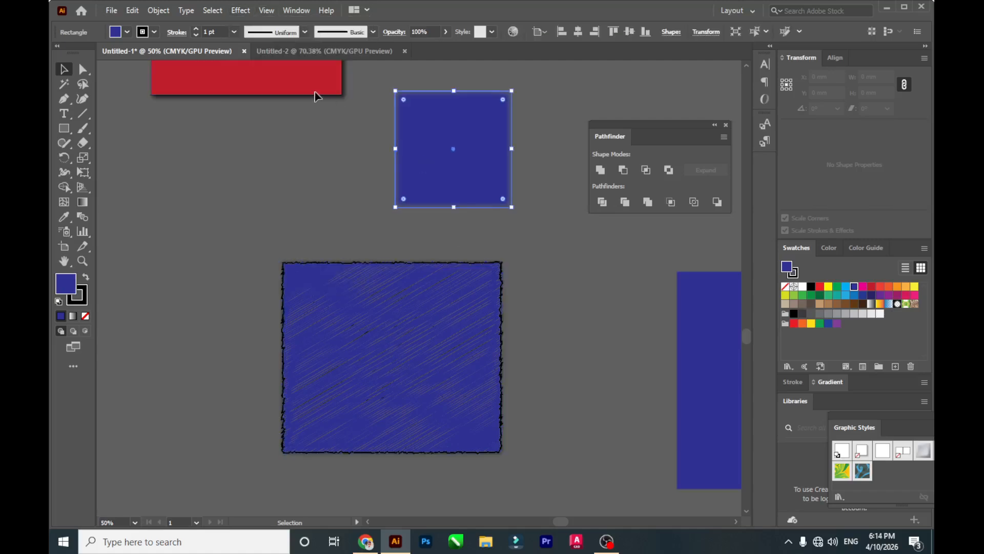
click(243, 12)
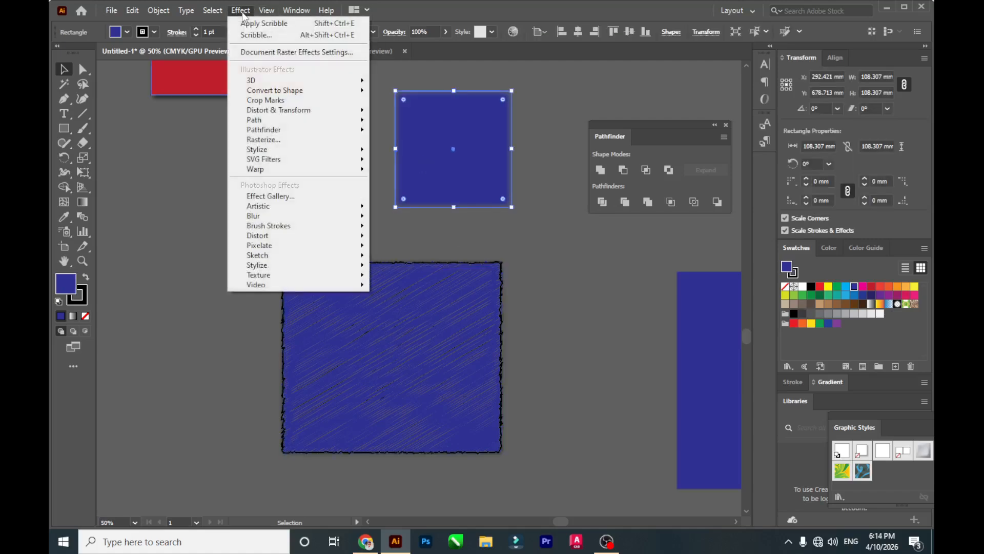
mouse_move(302, 163)
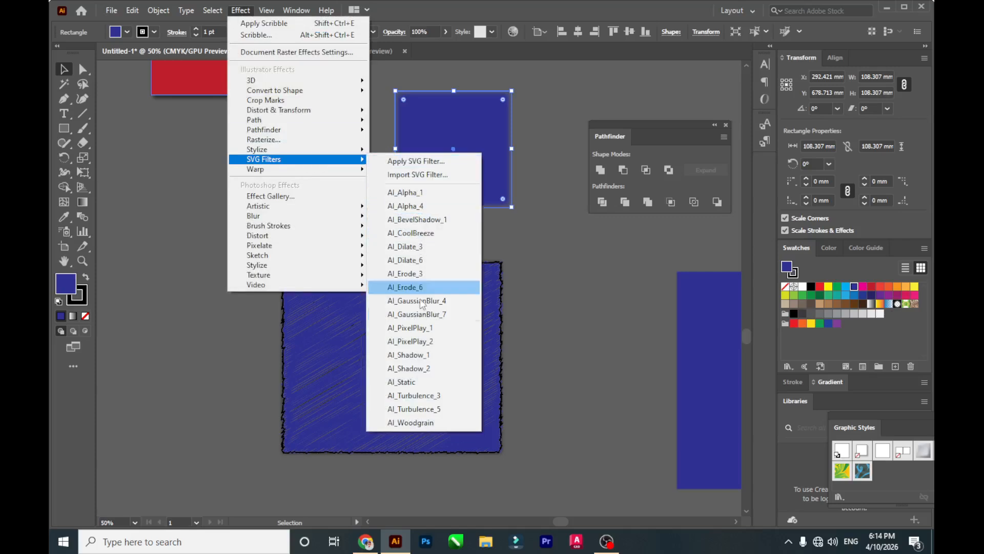
click(424, 261)
click(549, 212)
- Apply the AI_GaussianBlur_4 SVG filter to the large plain blue rectangle, and examine the result up close
drag(561, 288, 167, 203)
click(371, 277)
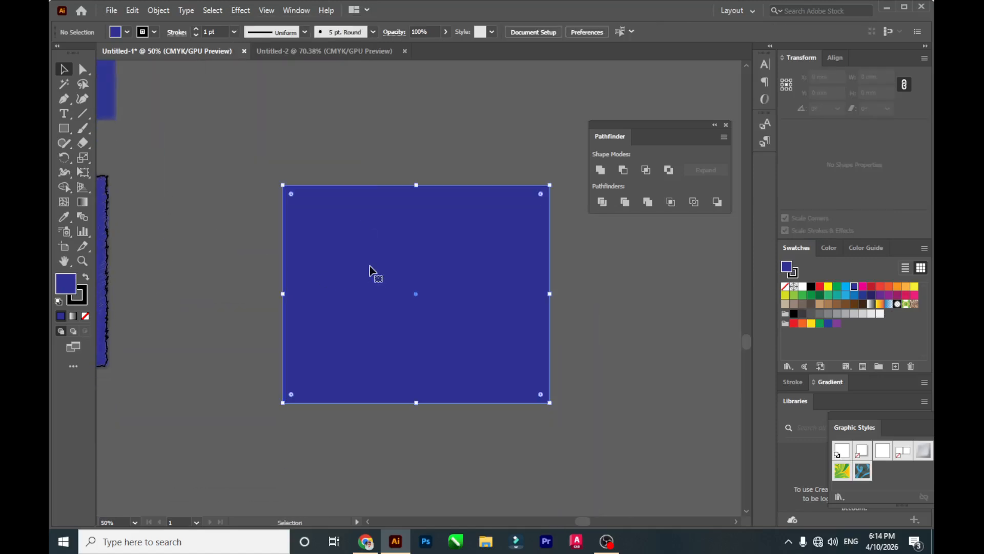
click(240, 10)
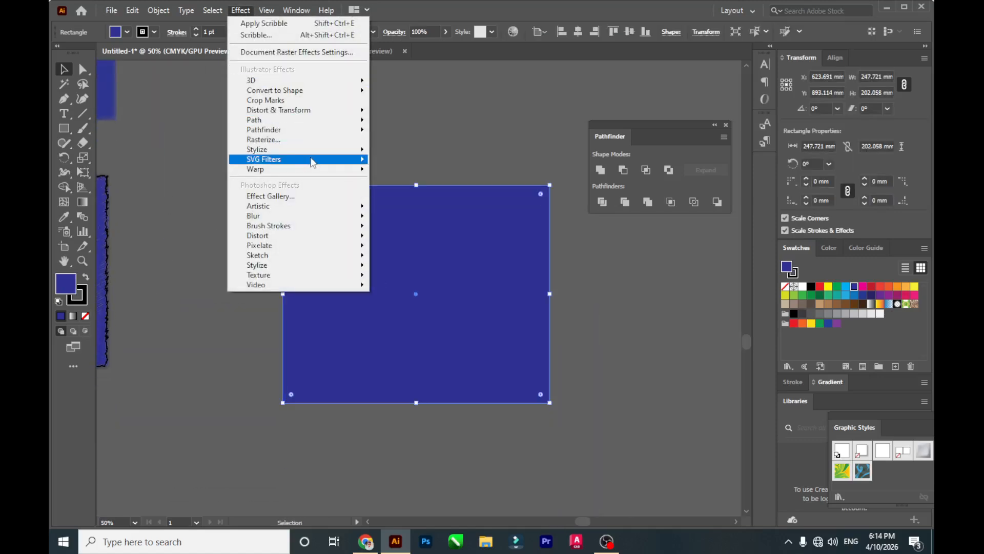
mouse_move(313, 160)
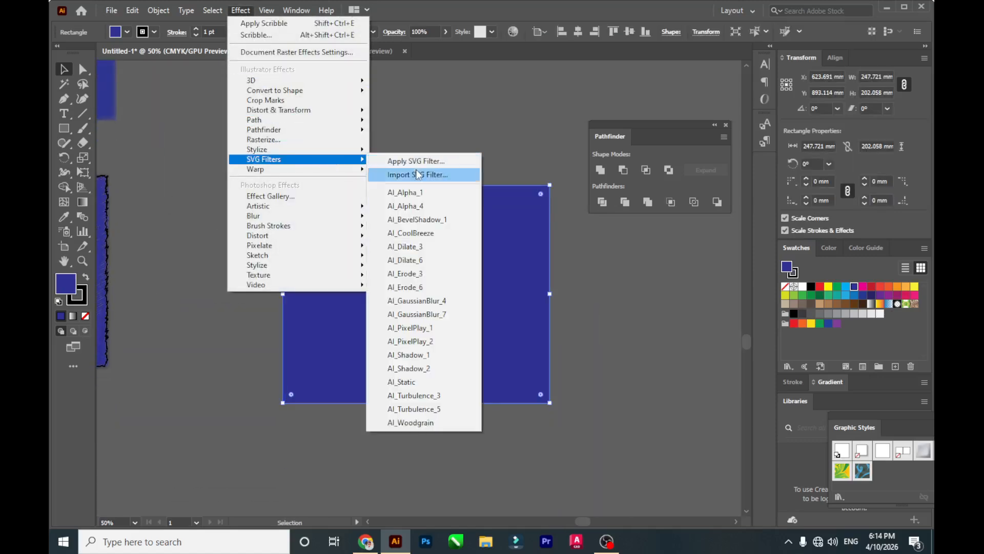
click(430, 296)
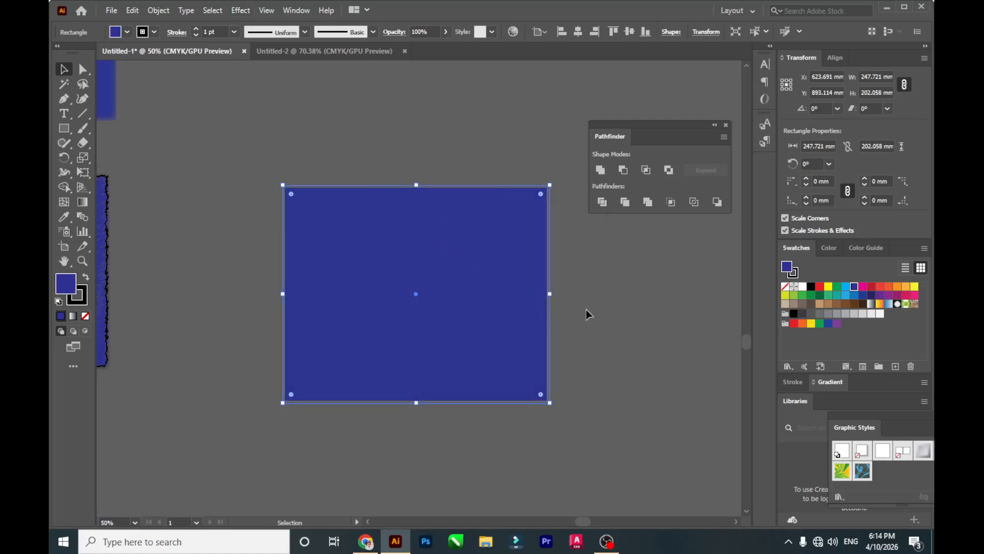
click(587, 310)
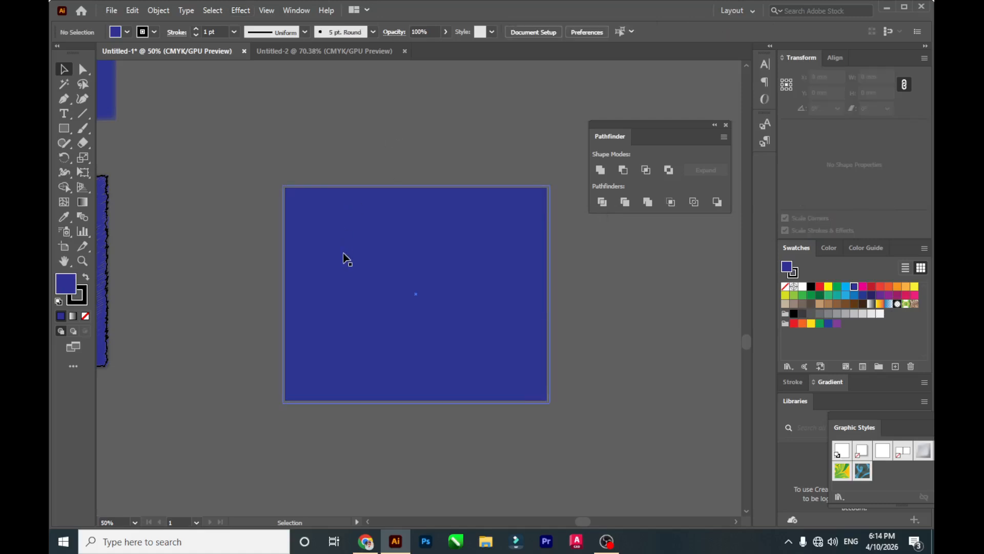
scroll(332, 264, up, 1)
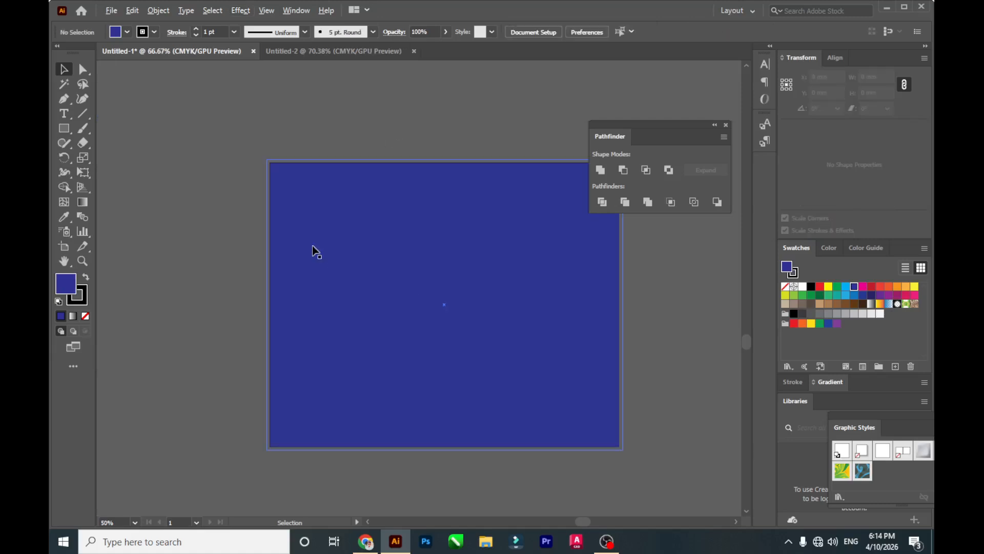
scroll(284, 195, up, 2)
scroll(284, 196, down, 3)
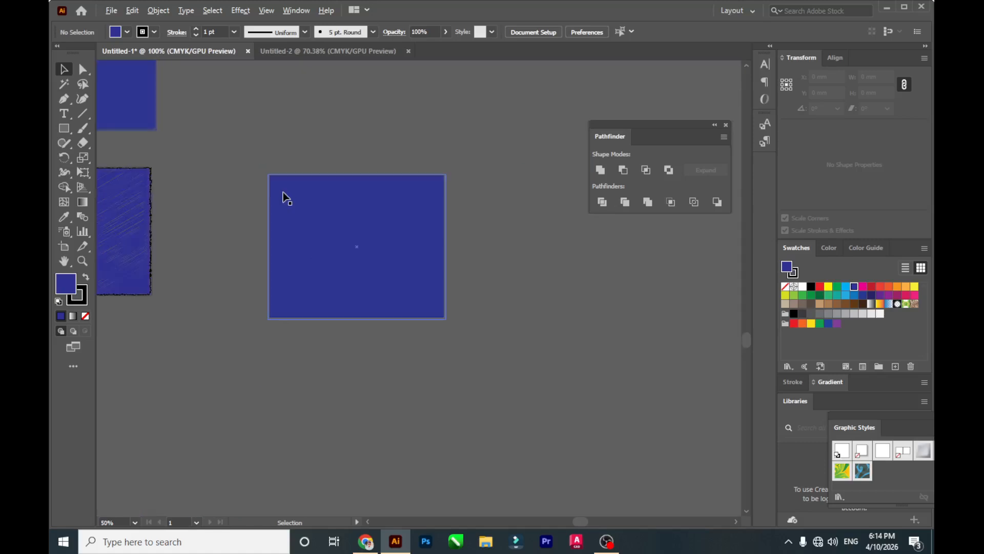
- Warp the large blue rectangle with a horizontal Arc Lower at 50% bend, and look over the other Warp styles
click(377, 225)
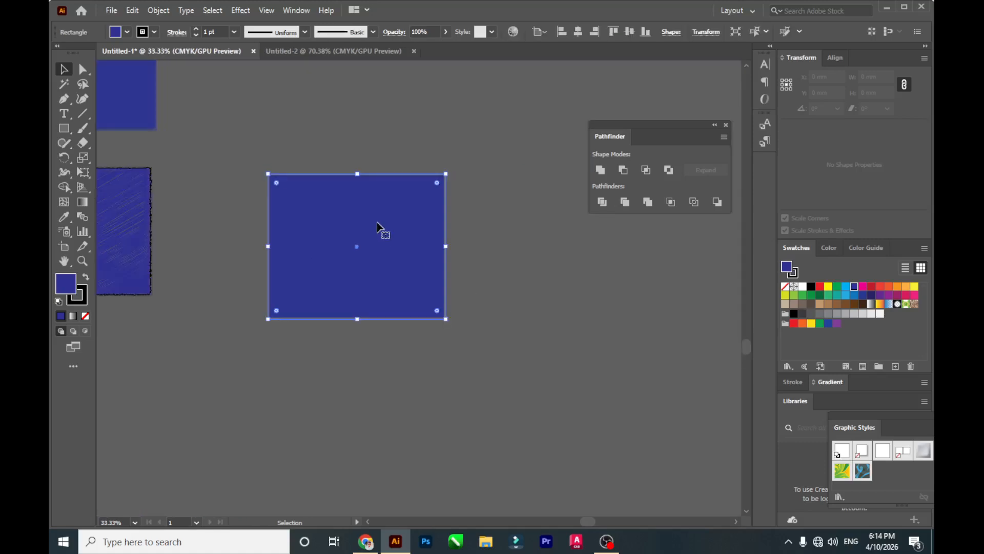
click(242, 10)
mouse_move(308, 170)
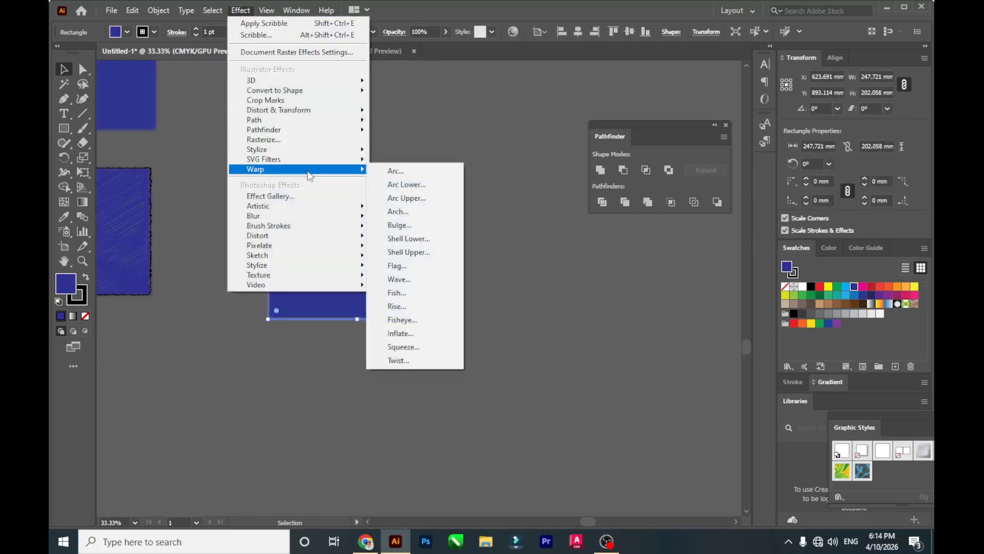
click(417, 185)
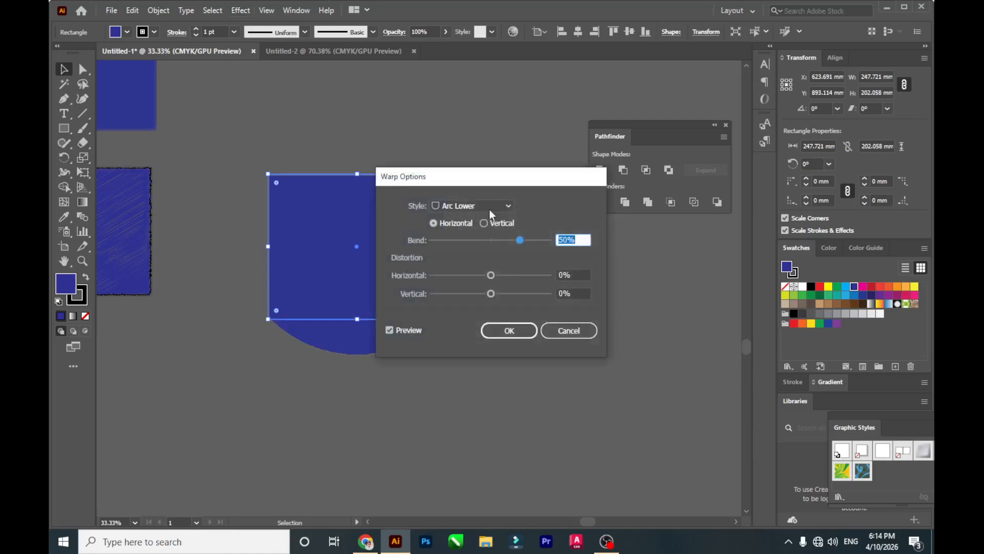
click(509, 331)
click(440, 382)
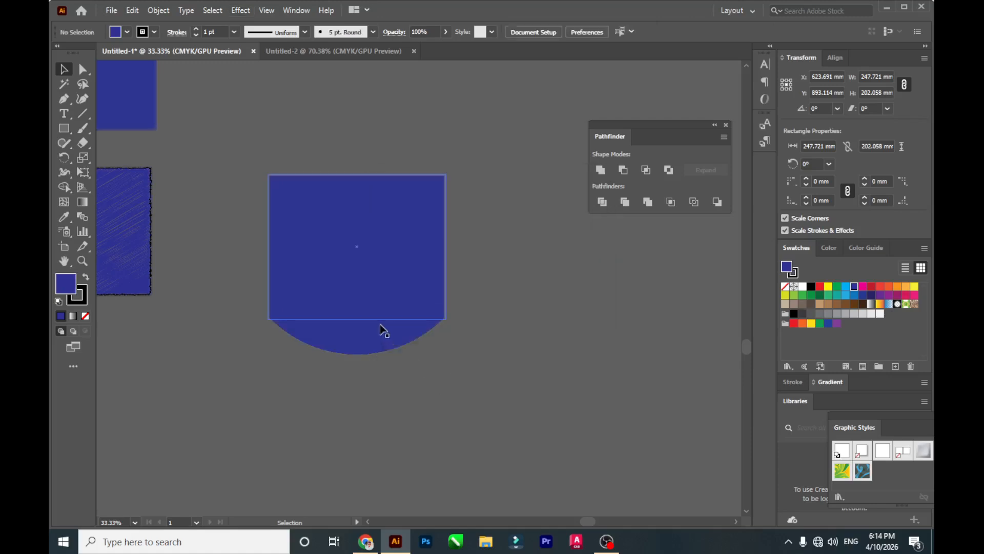
click(240, 10)
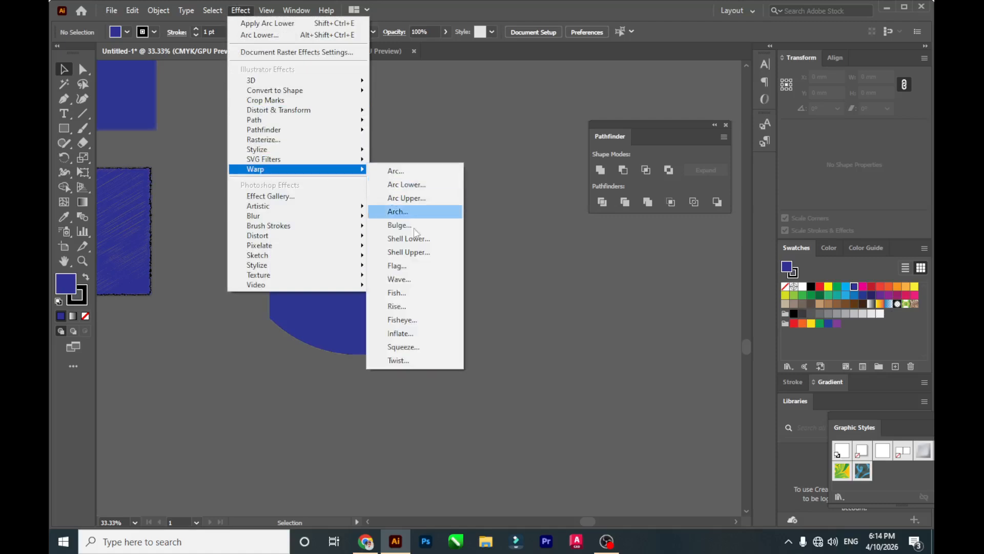
click(475, 284)
- Open the Cutout effect's gallery for the warped blue shape, and look over the Artistic and Brush Strokes effects
click(315, 213)
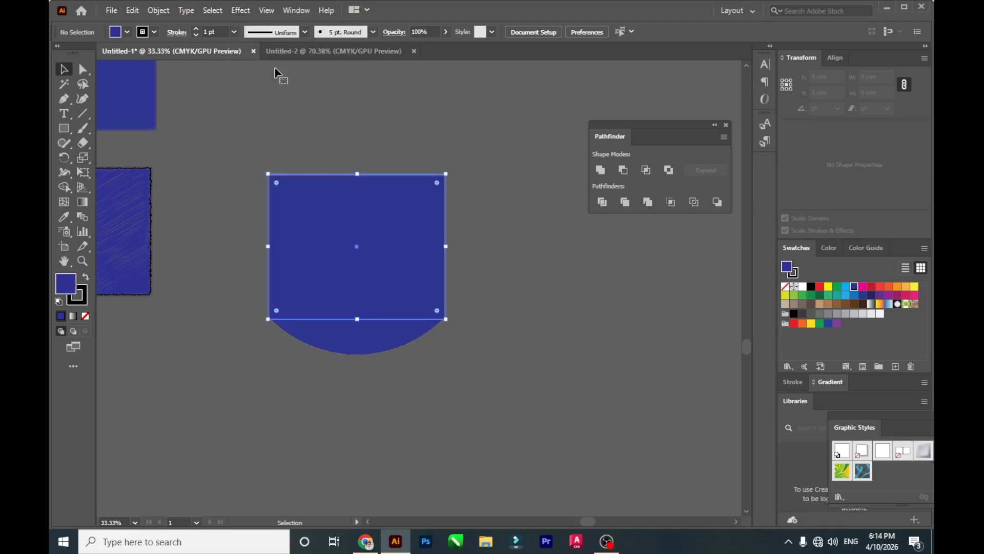
click(241, 10)
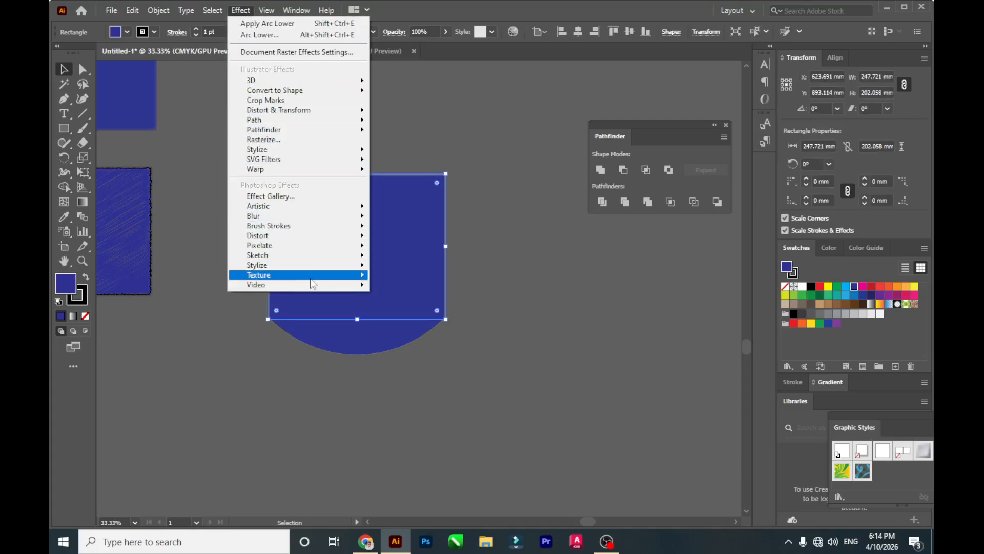
mouse_move(326, 208)
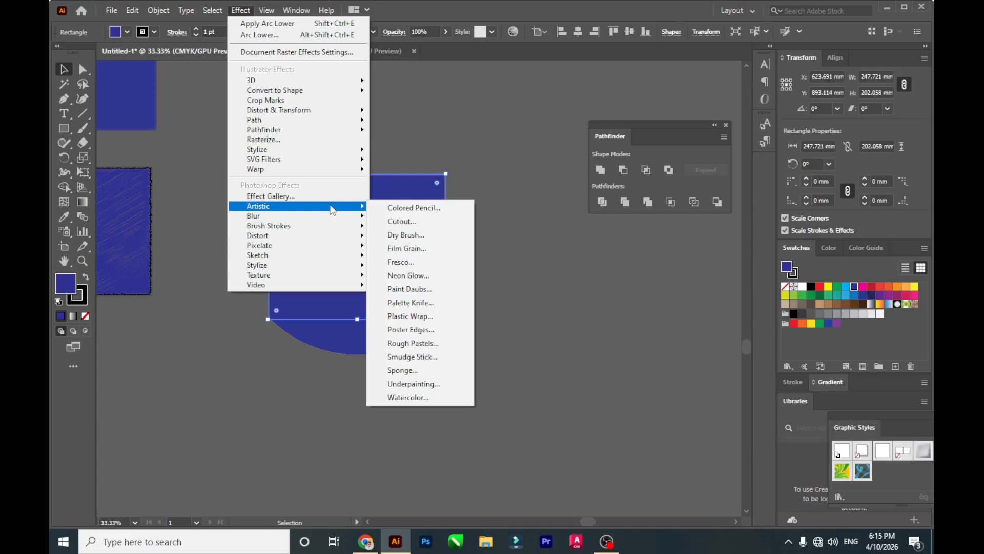
click(413, 225)
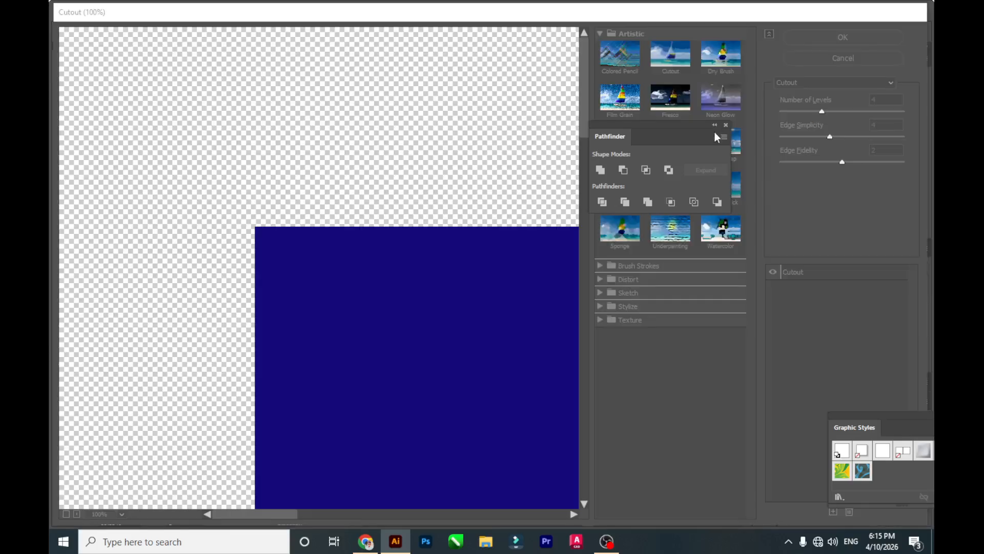
click(625, 268)
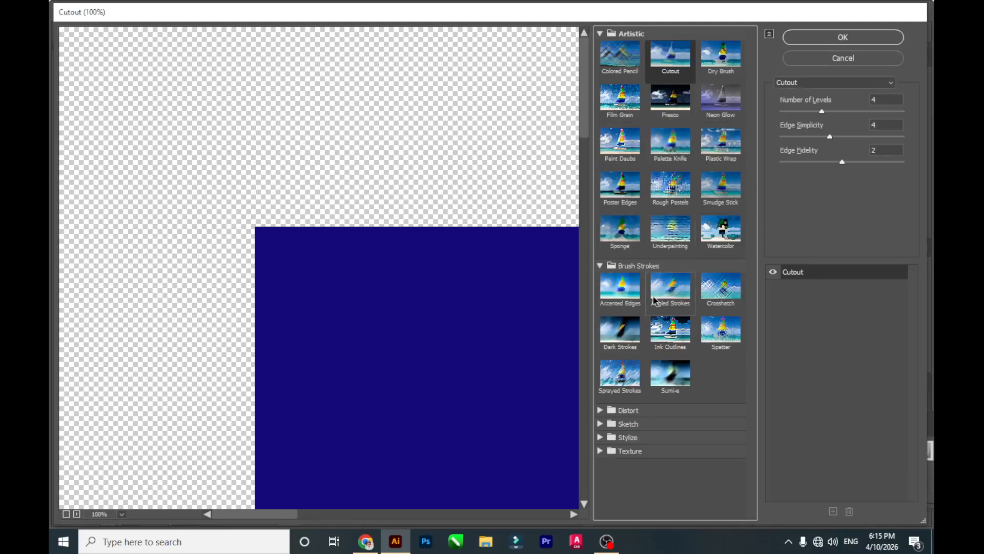
click(602, 34)
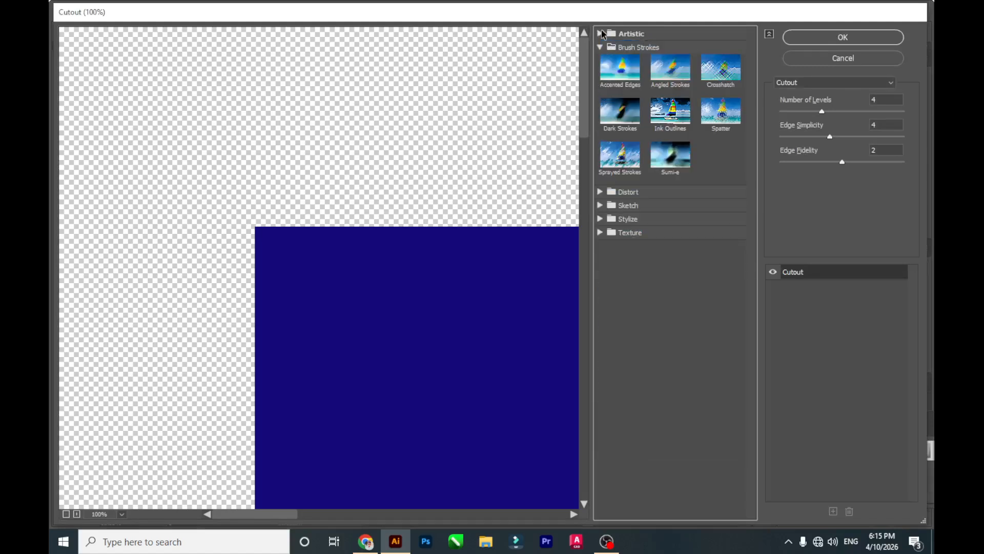
click(604, 45)
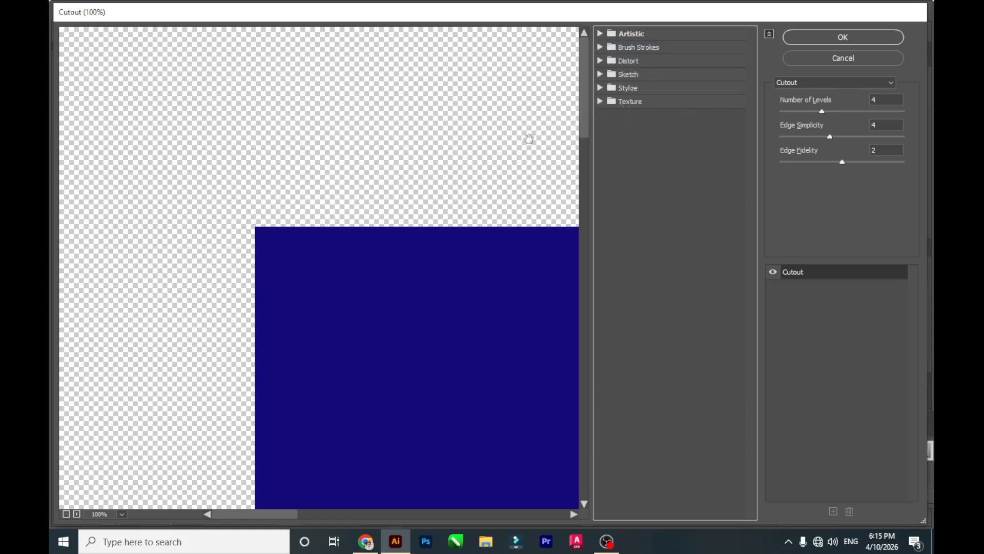
- Preview the Stained Glass, Patchwork and Craquelure texture effects on the warped blue shape
click(600, 102)
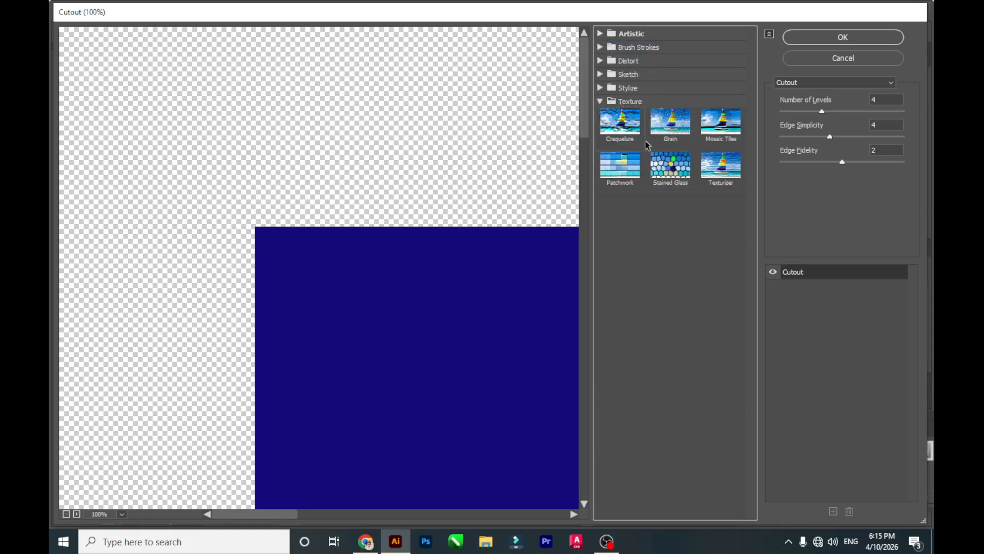
click(656, 174)
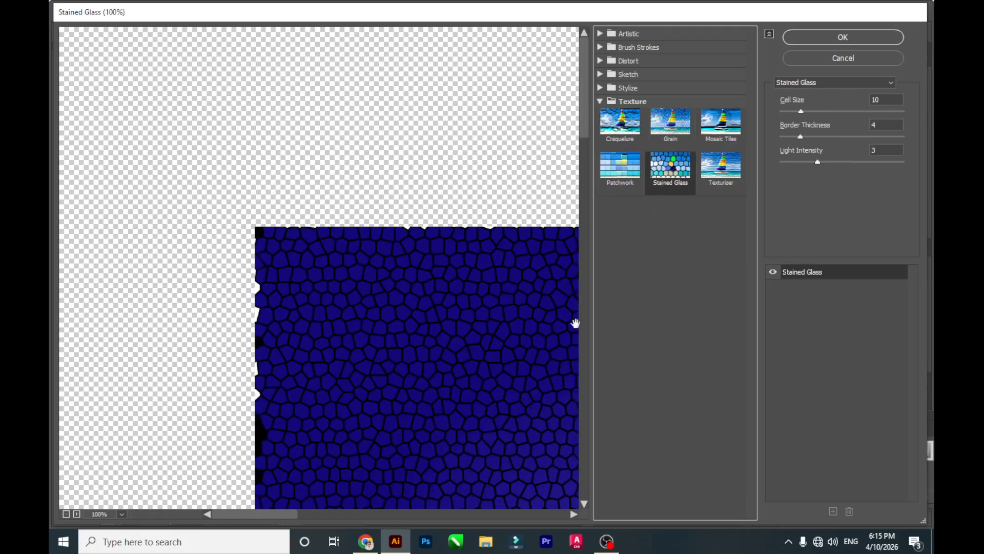
click(620, 175)
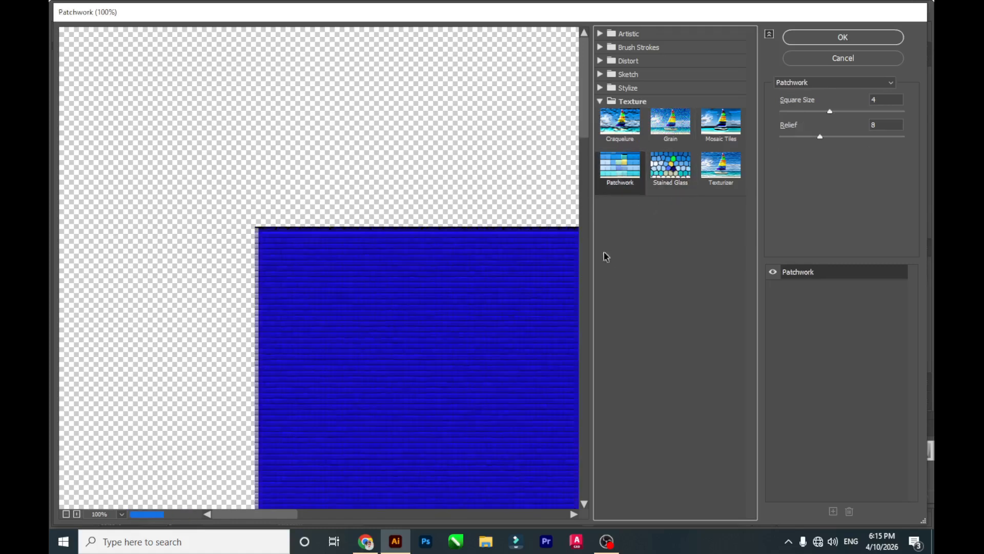
click(630, 125)
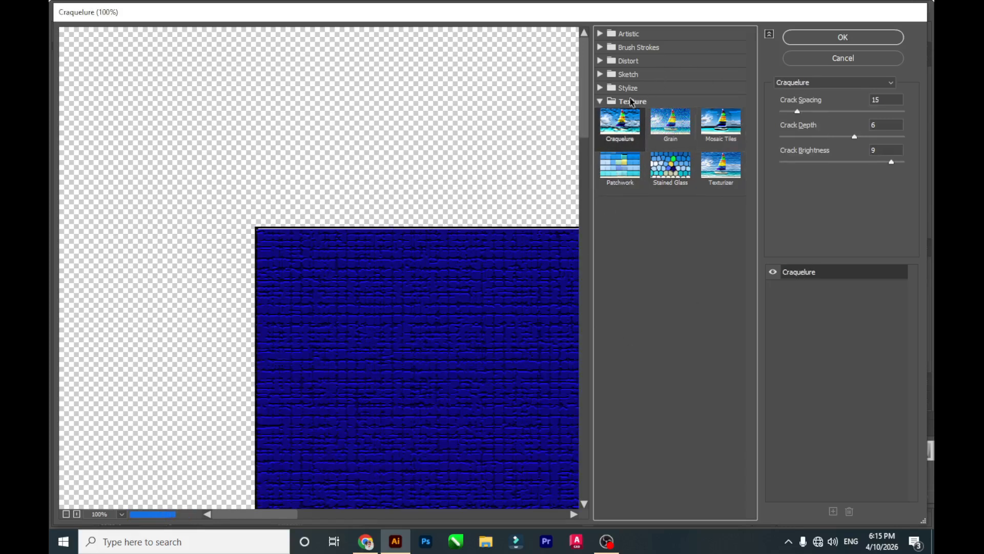
click(601, 102)
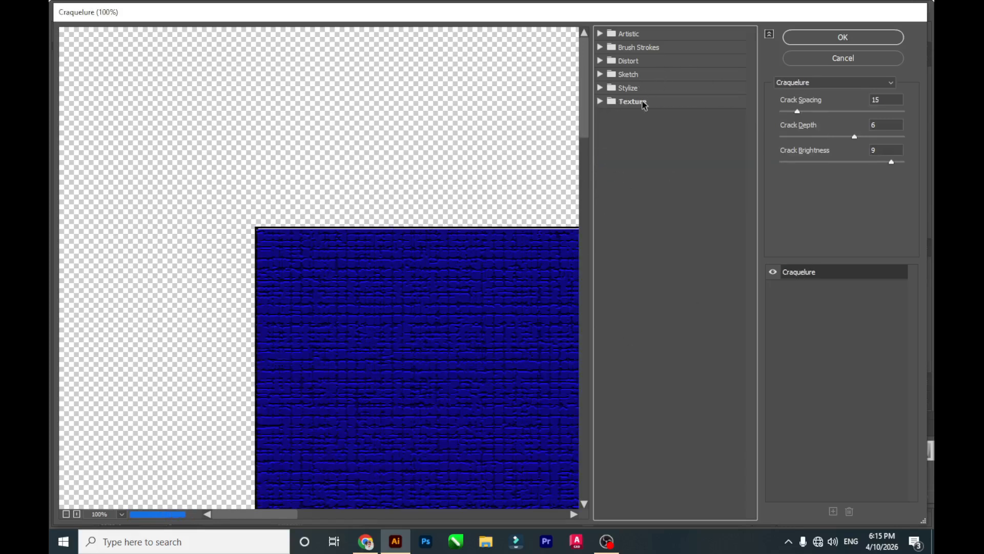
- Preview the Glowing Edges, Chalk & Charcoal and Glass effects on the warped blue shape
click(608, 91)
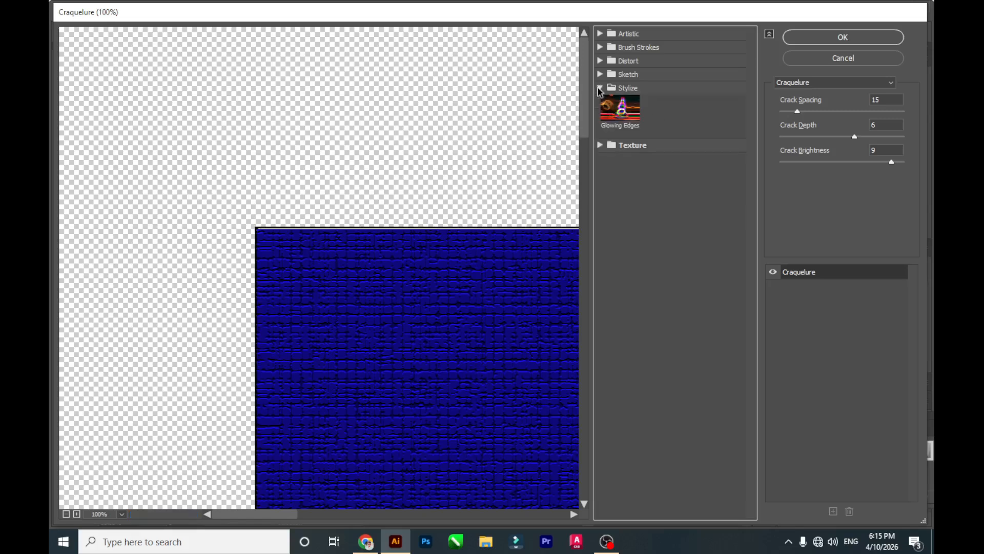
click(622, 120)
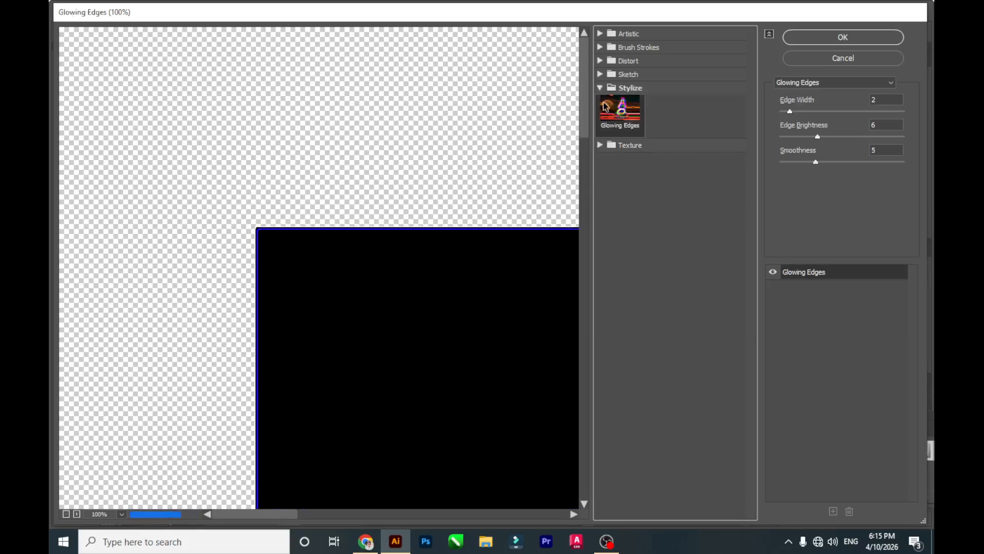
click(601, 74)
click(665, 109)
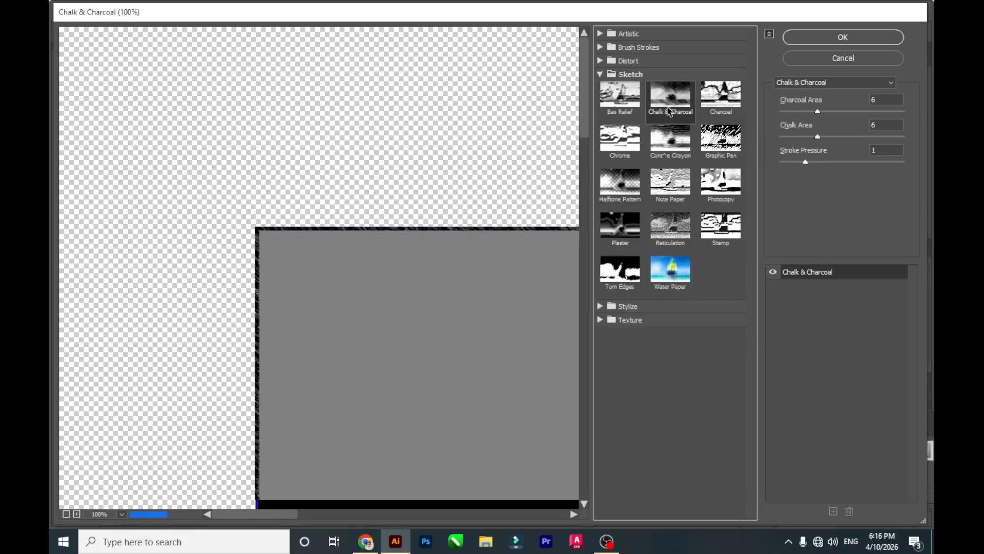
click(602, 61)
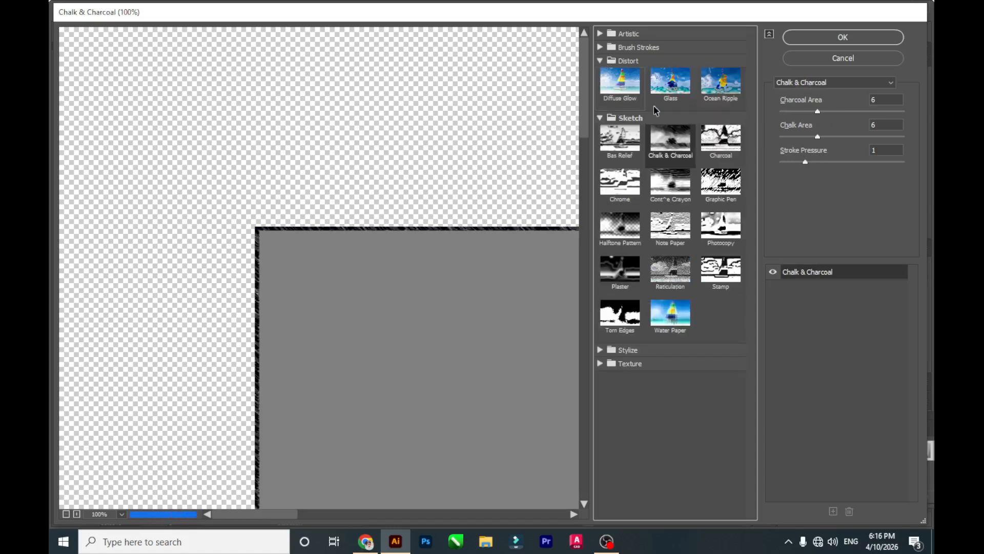
click(674, 85)
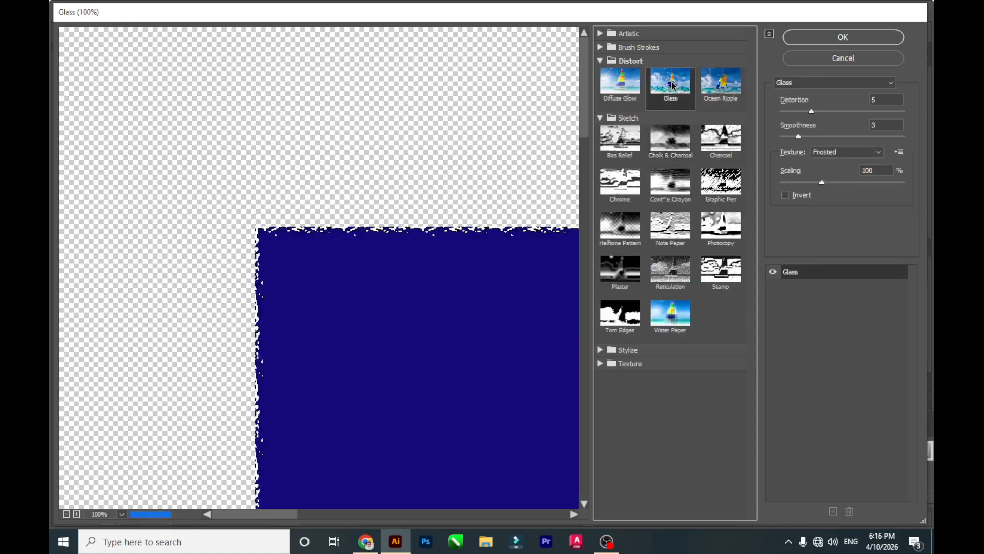
- Preview the Spatter, Angled Strokes and Ink Outlines brush stroke effects on the warped blue shape
click(600, 47)
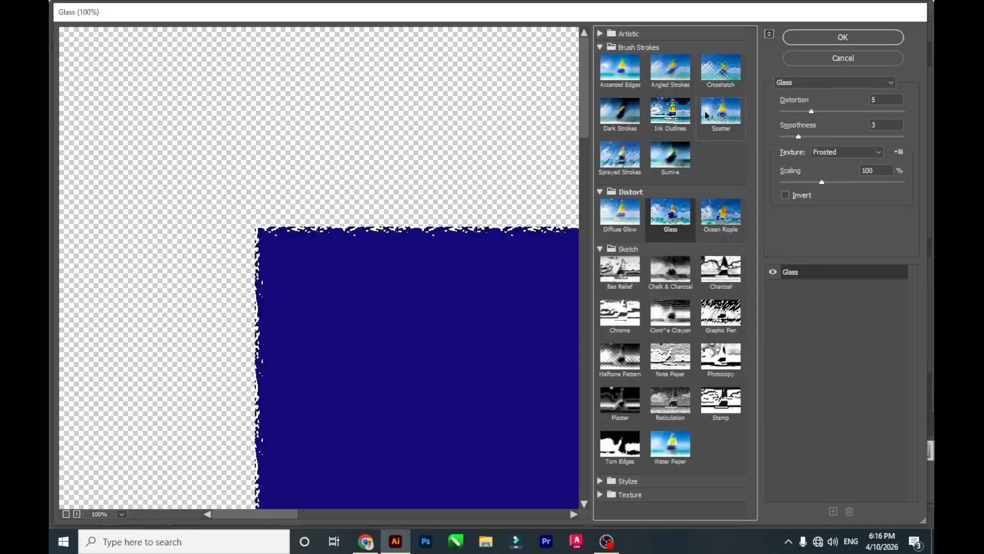
click(725, 111)
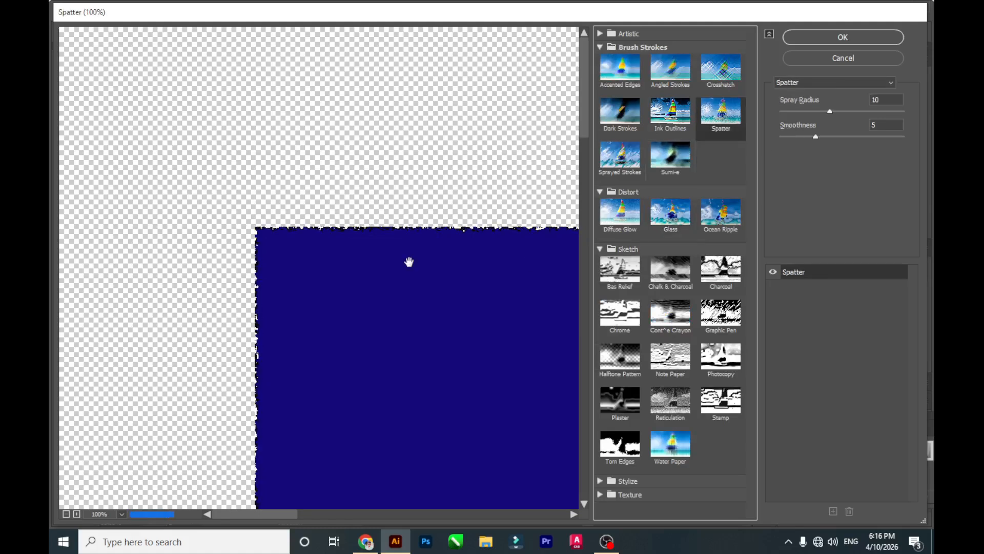
click(680, 76)
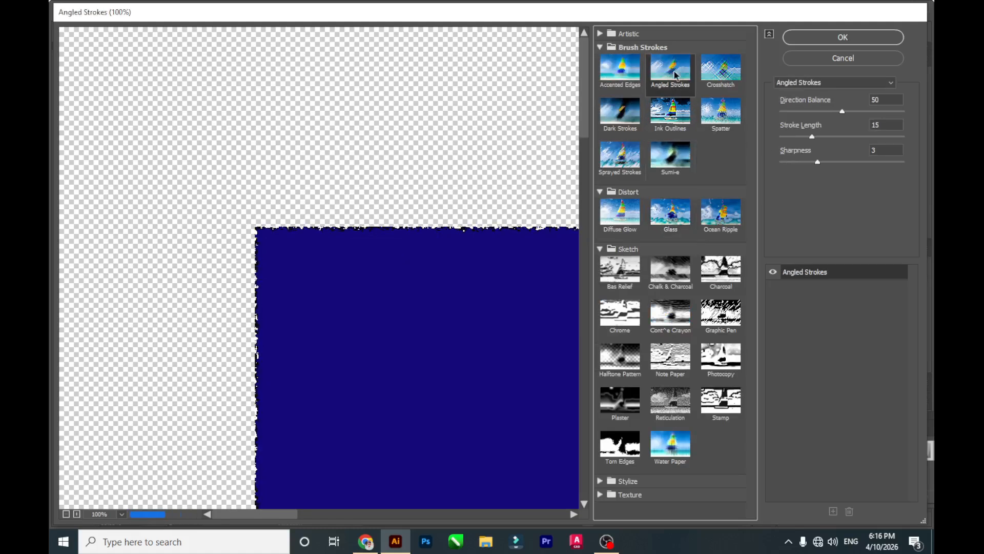
click(670, 110)
- Preview the Neon Glow and Fresco artistic effects, and leave the effect gallery without applying any of them
click(600, 34)
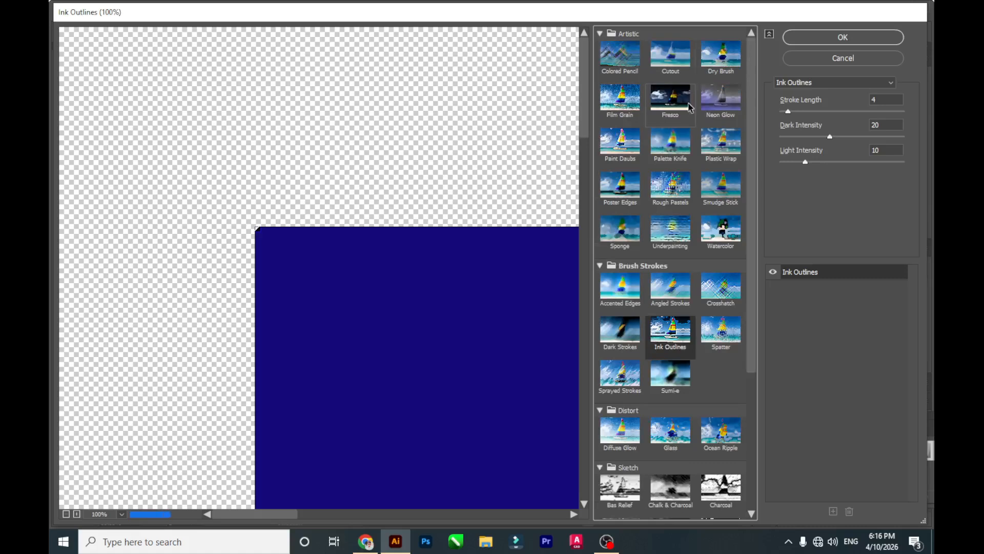
click(726, 102)
click(682, 83)
click(688, 94)
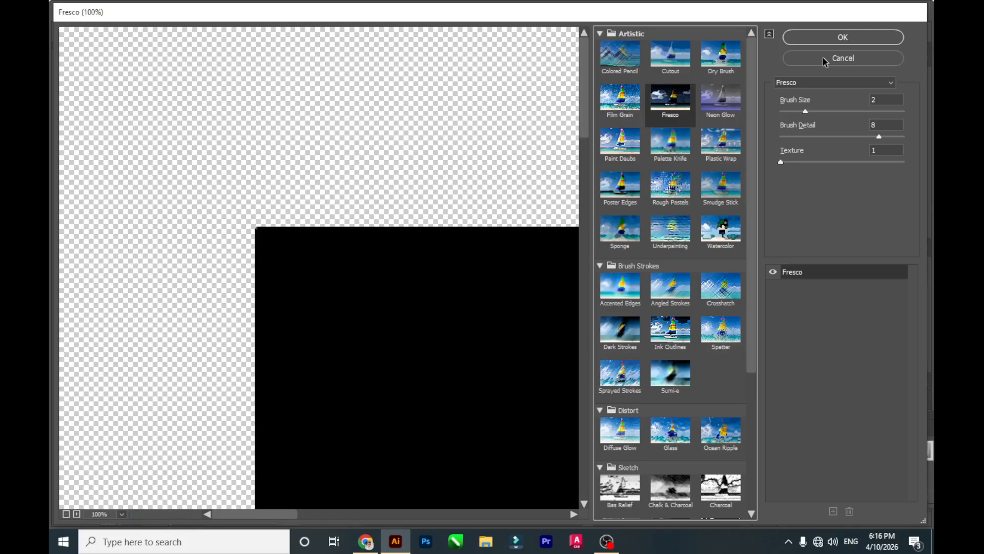
click(824, 60)
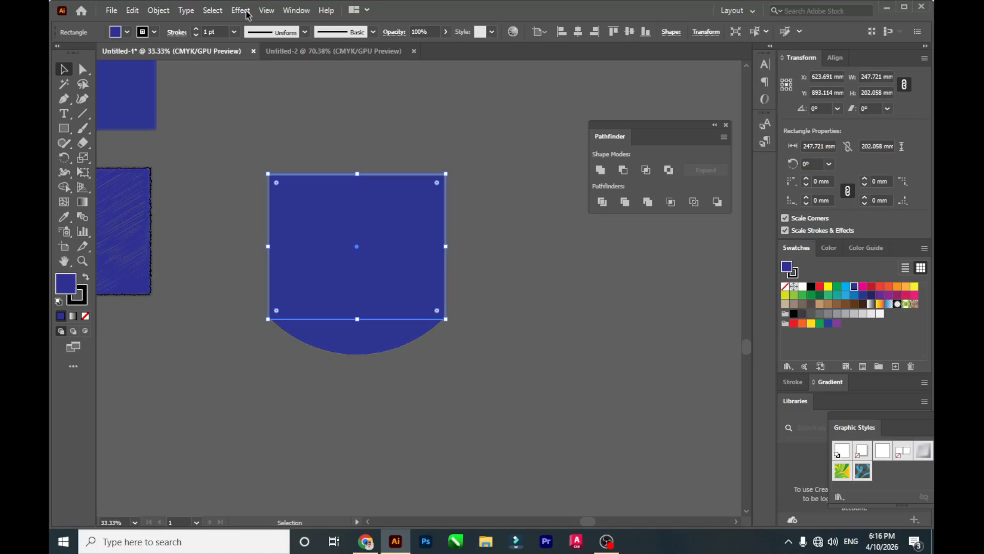
- Look over the remaining Photoshop effect categories, including Video, and deselect the warped blue shape
click(241, 11)
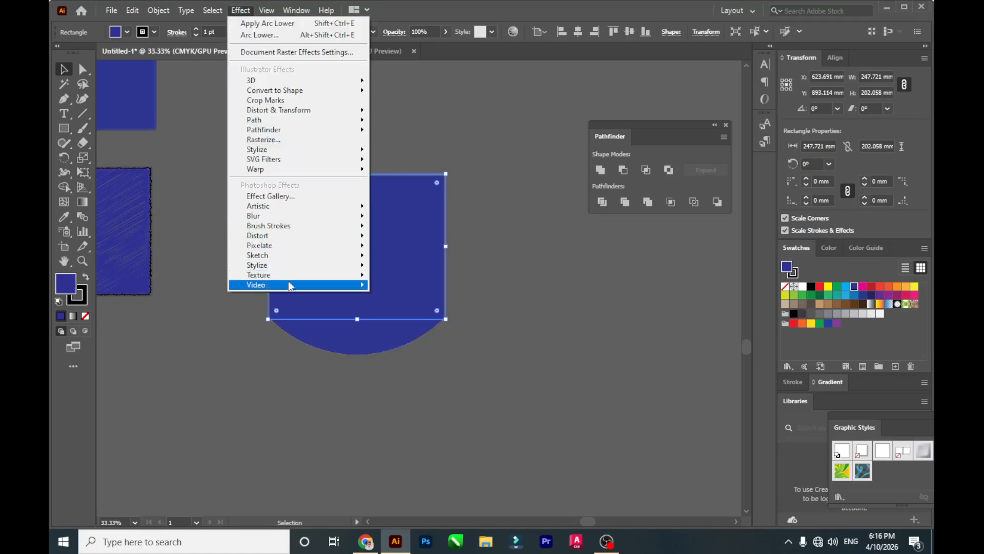
mouse_move(326, 286)
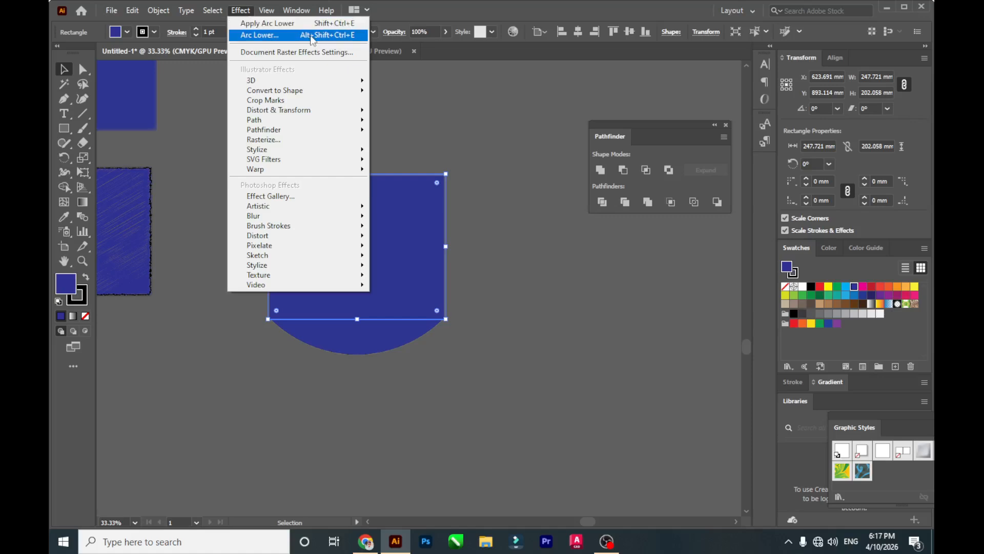
click(484, 179)
click(246, 10)
click(463, 96)
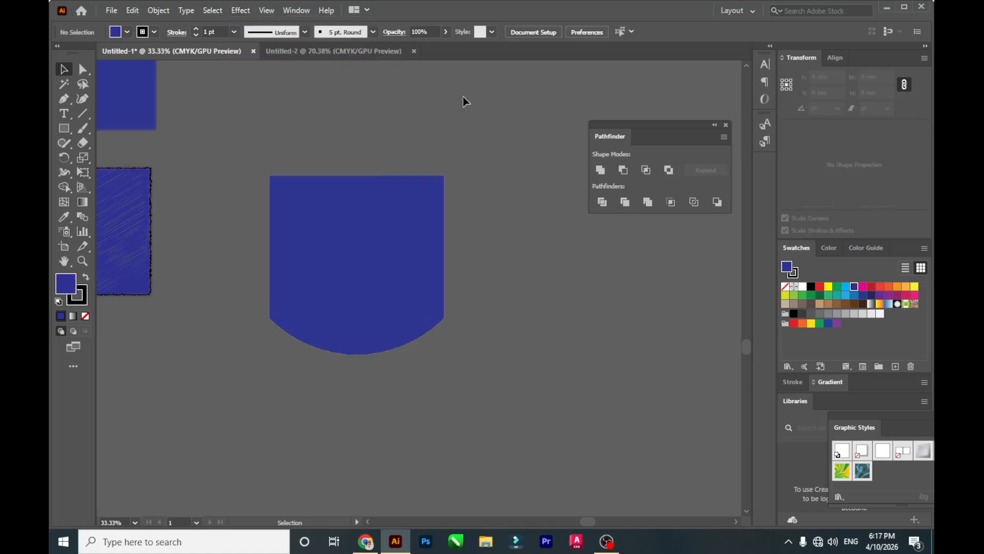